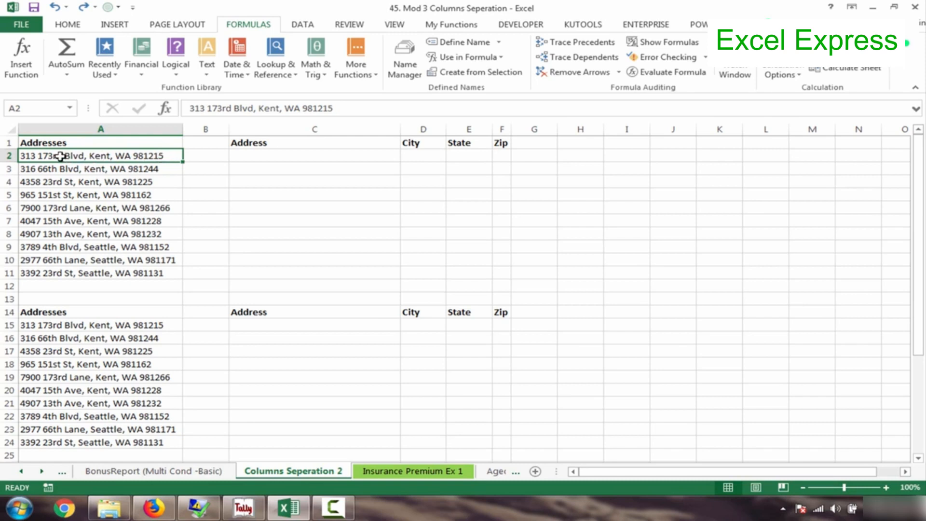
# Examine the combined addresses in column A and the empty Address, City, State and Zip columns they should be split into
pyautogui.click(206, 159)
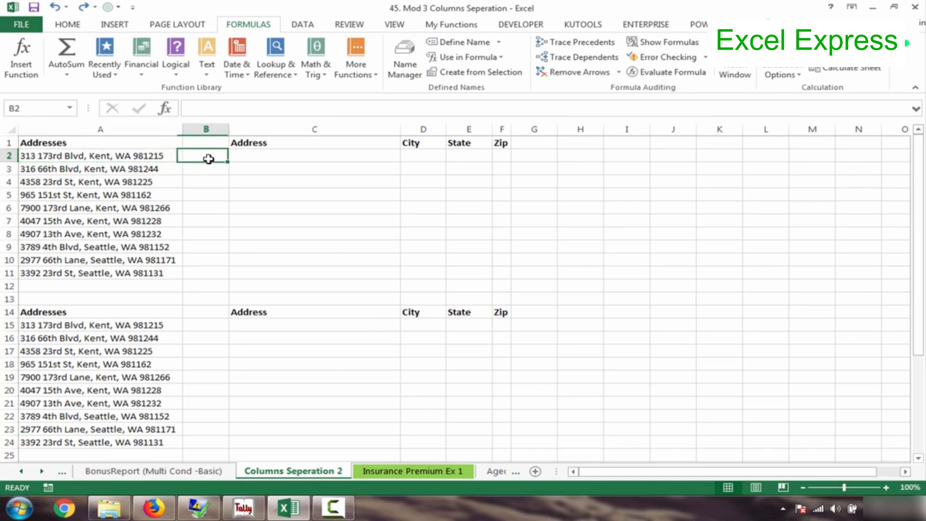
pyautogui.click(52, 156)
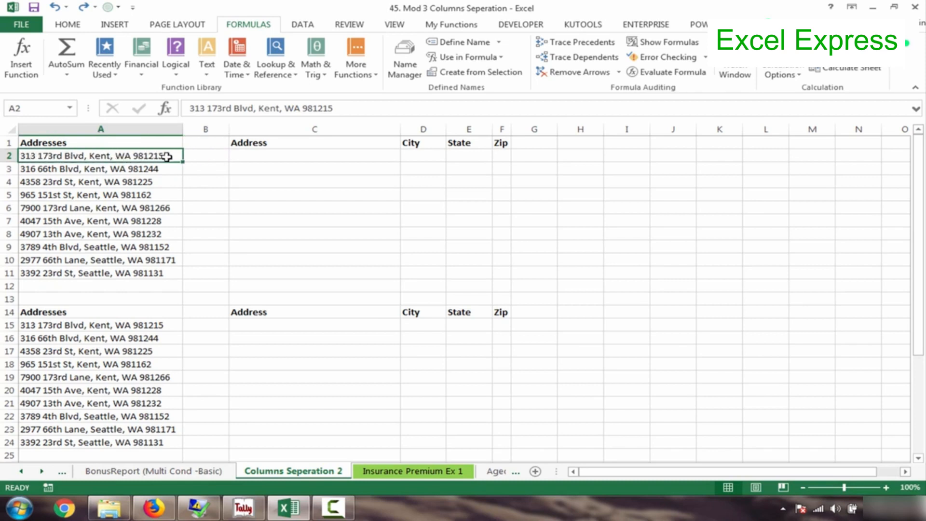
pyautogui.click(278, 160)
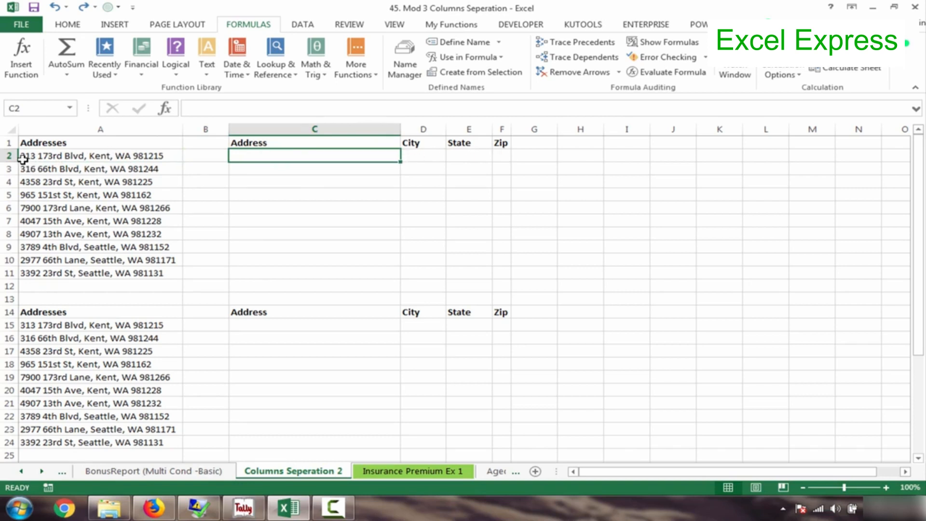
pyautogui.click(81, 159)
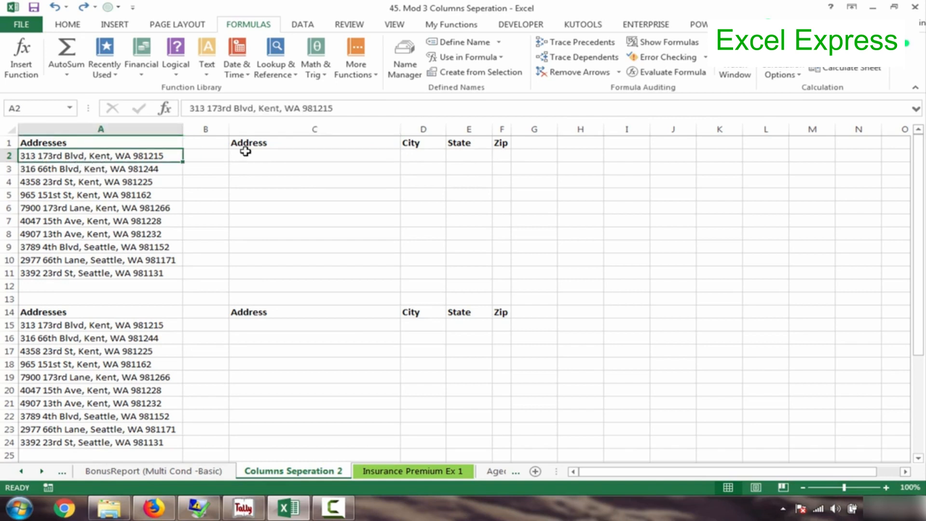
pyautogui.click(288, 156)
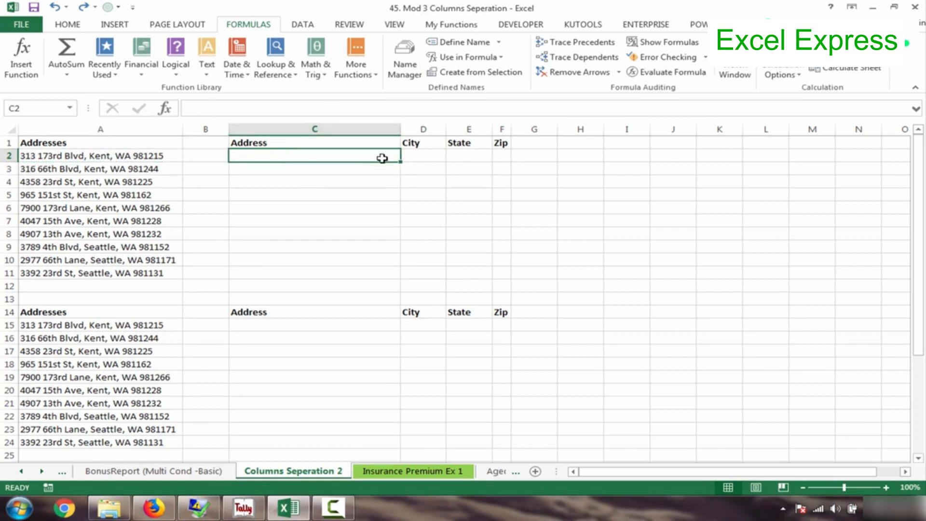
pyautogui.click(421, 158)
pyautogui.click(479, 154)
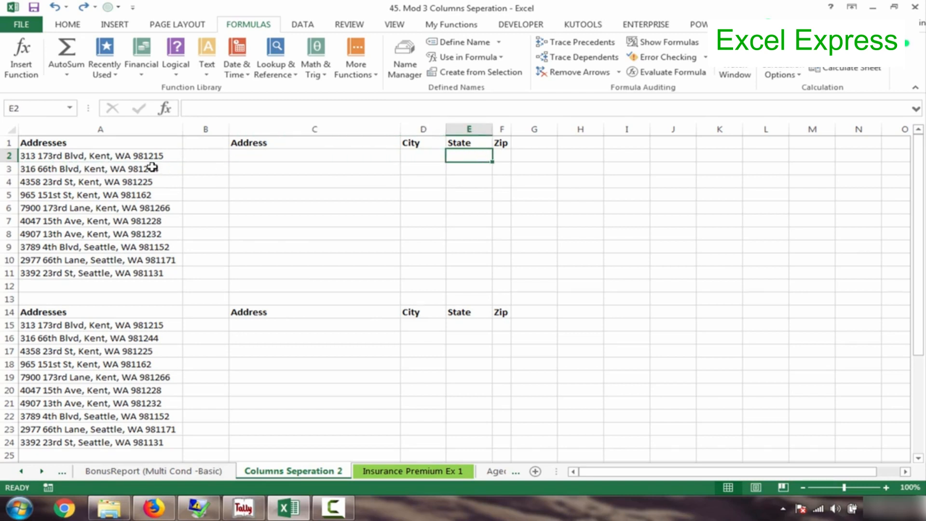
pyautogui.click(502, 157)
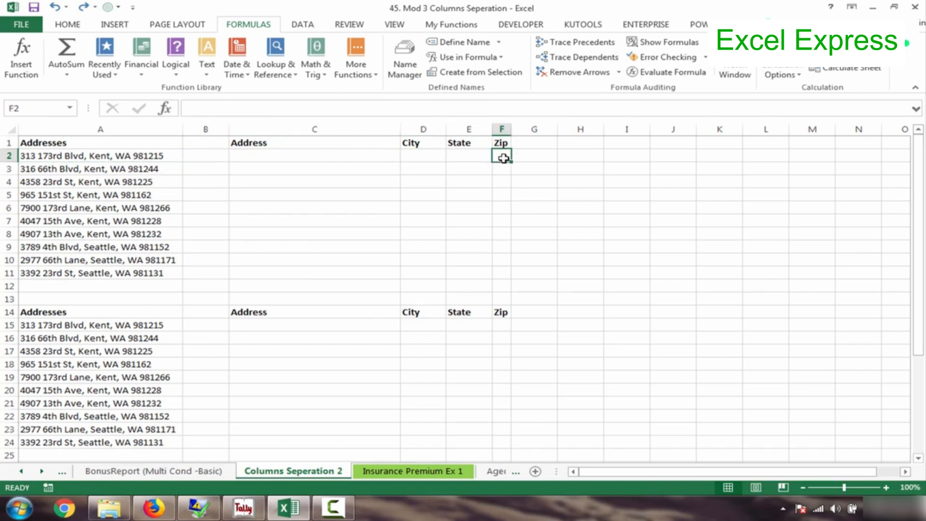
pyautogui.click(219, 169)
pyautogui.click(103, 157)
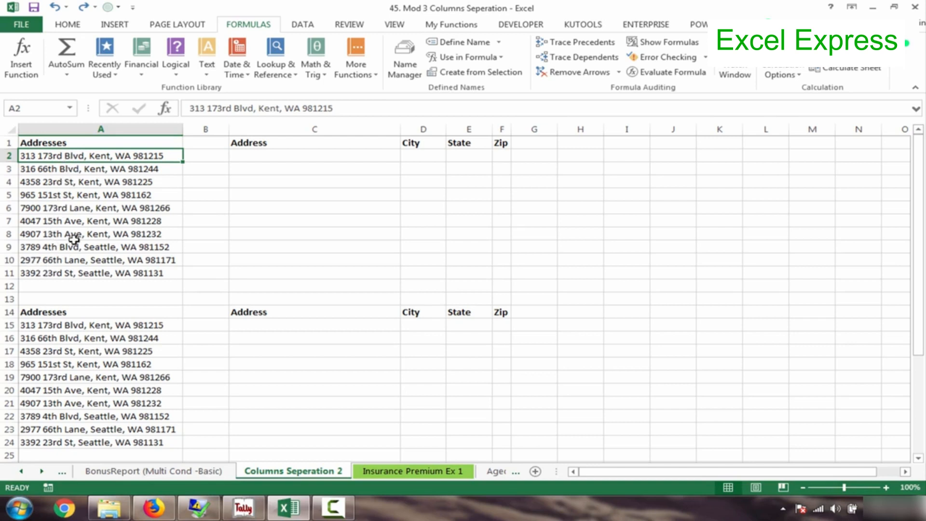
pyautogui.click(91, 210)
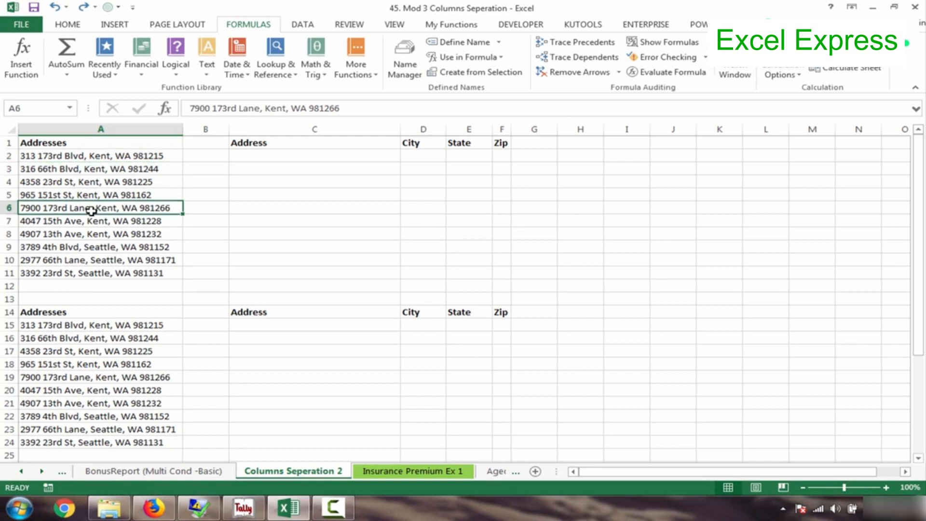
pyautogui.click(77, 159)
# Enter a LEFT formula in C2 that extracts the first 10 characters of the address in A2
pyautogui.click(277, 159)
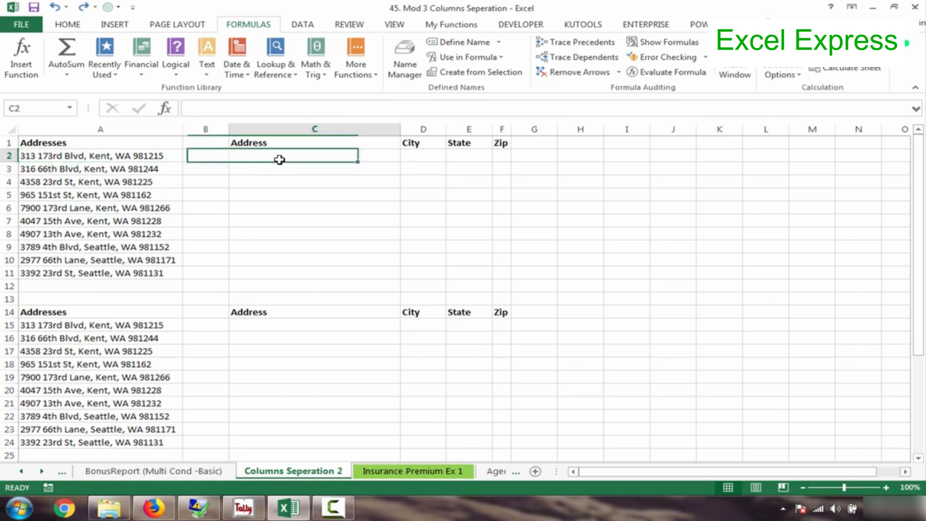
pyautogui.write('=elft')
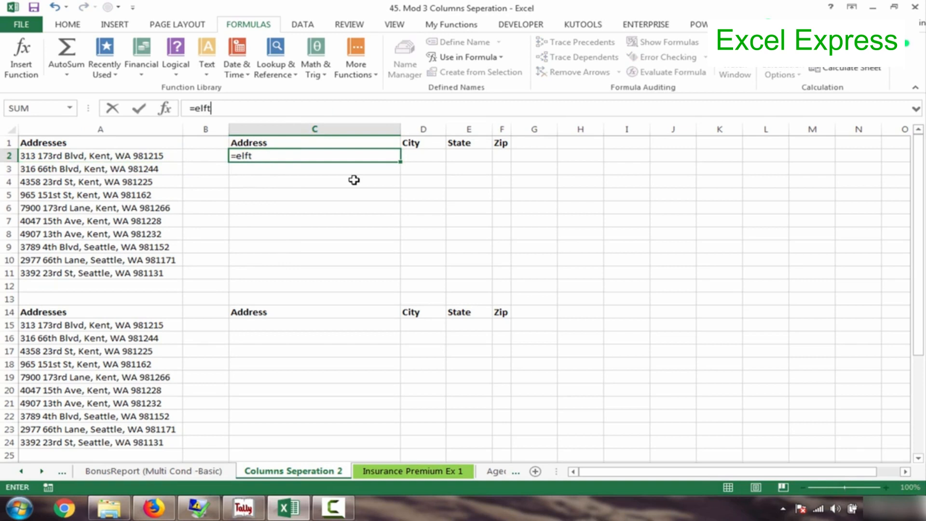
pyautogui.press('BackSpace')
pyautogui.press('BackSpace')
pyautogui.press('BackSpace')
pyautogui.write('le')
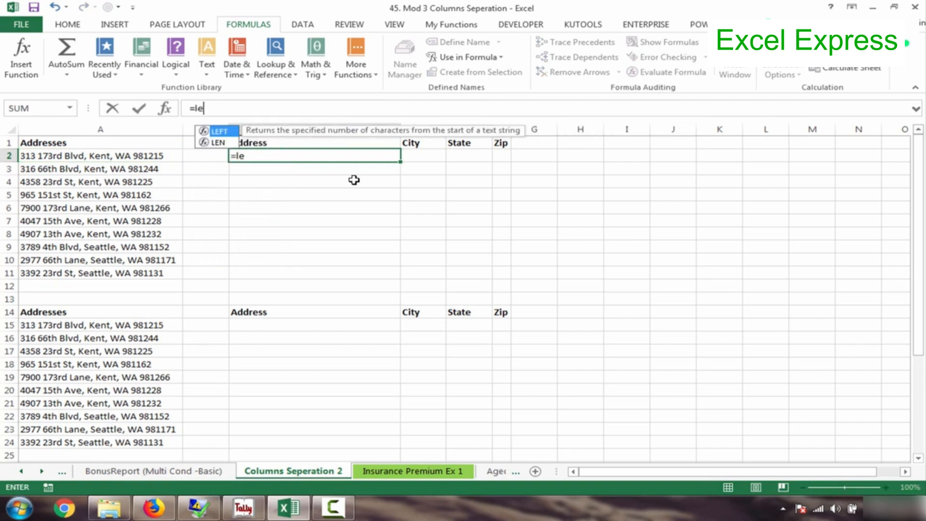
pyautogui.press('Tab')
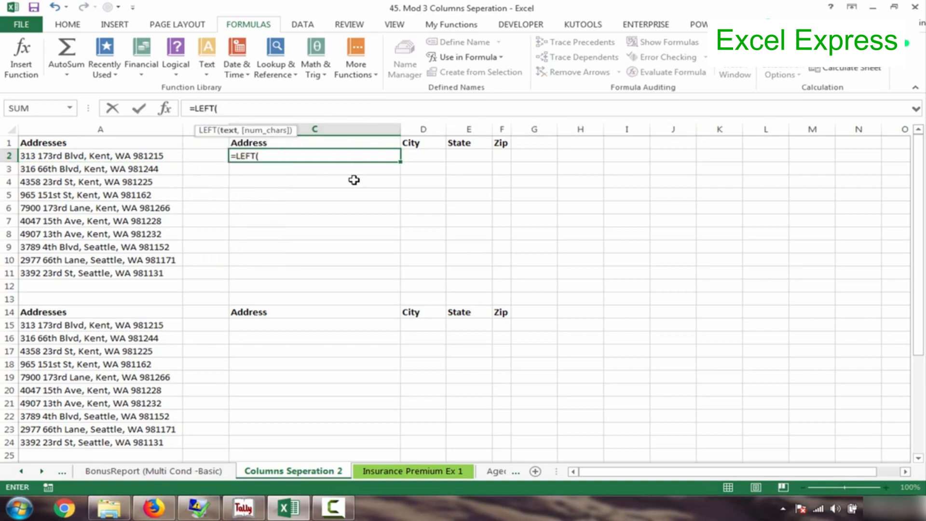
pyautogui.click(120, 156)
pyautogui.write(',')
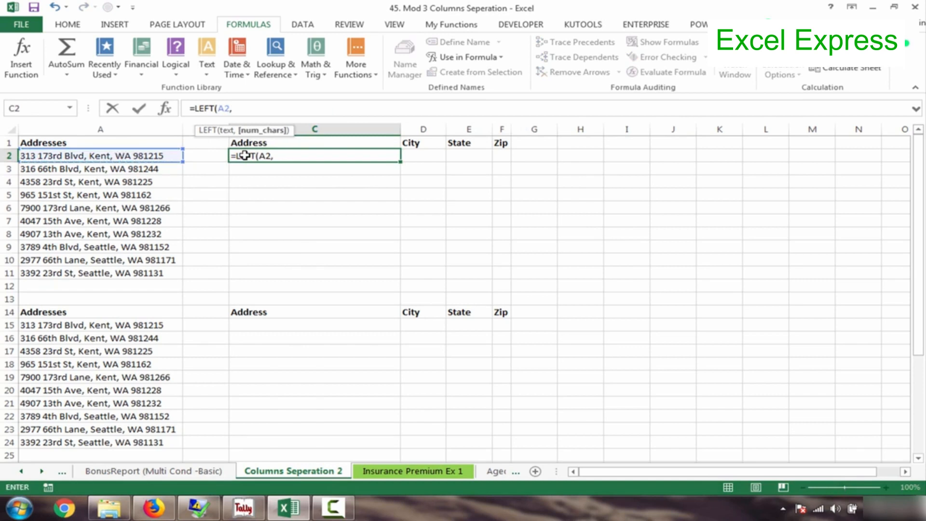
pyautogui.write('10')
pyautogui.press('Return')
# Change the LEFT formula in C2 to extract 14 characters from A2
pyautogui.click(310, 156)
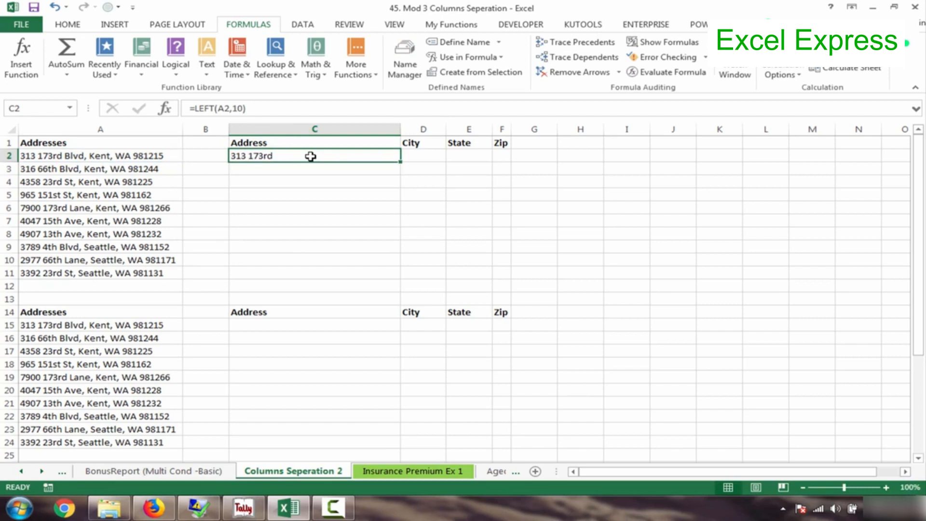
pyautogui.hotkey('ctrl', 'Left')
pyautogui.hotkey('ctrl', 'Right')
pyautogui.click(244, 110)
pyautogui.press('BackSpace')
pyautogui.write('4')
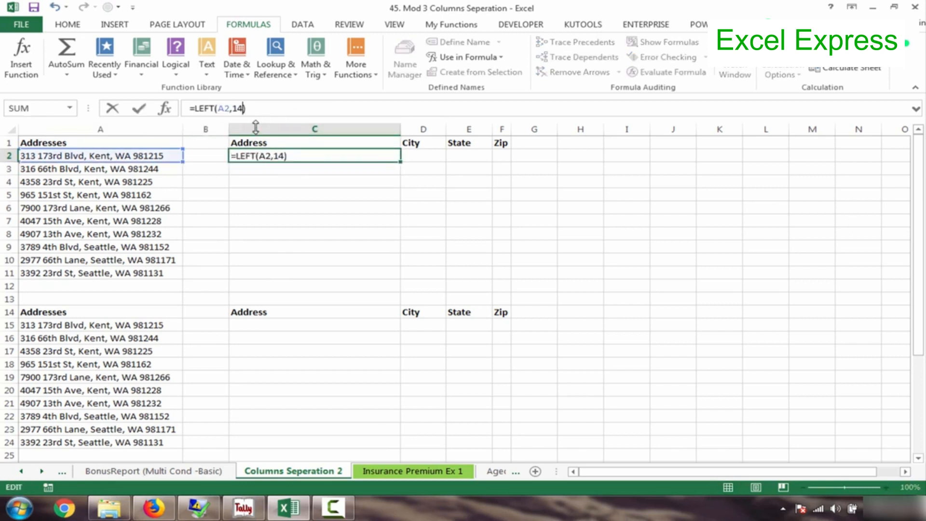
pyautogui.press('Return')
# Fill the LEFT formula from C2 down the Address column to C7, comparing each row with its source address
pyautogui.click(312, 156)
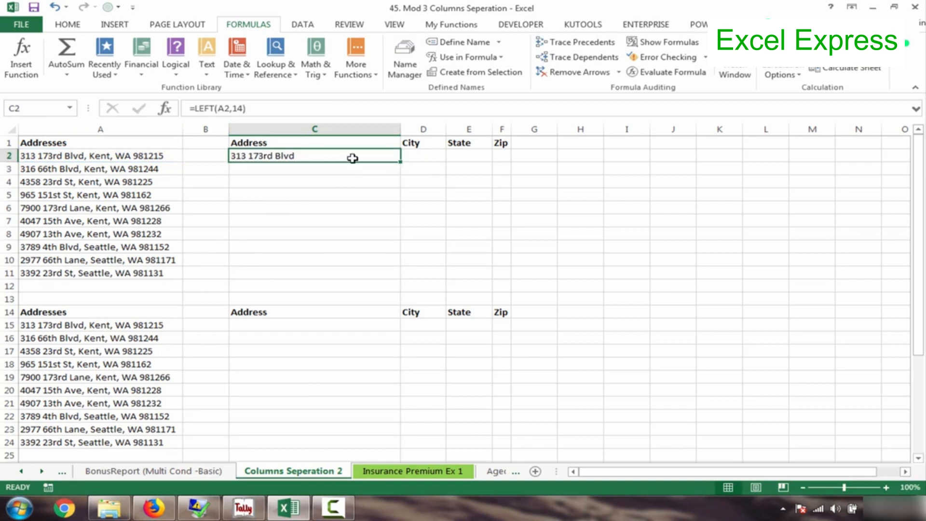
pyautogui.moveTo(399, 162); pyautogui.dragTo(398, 175)
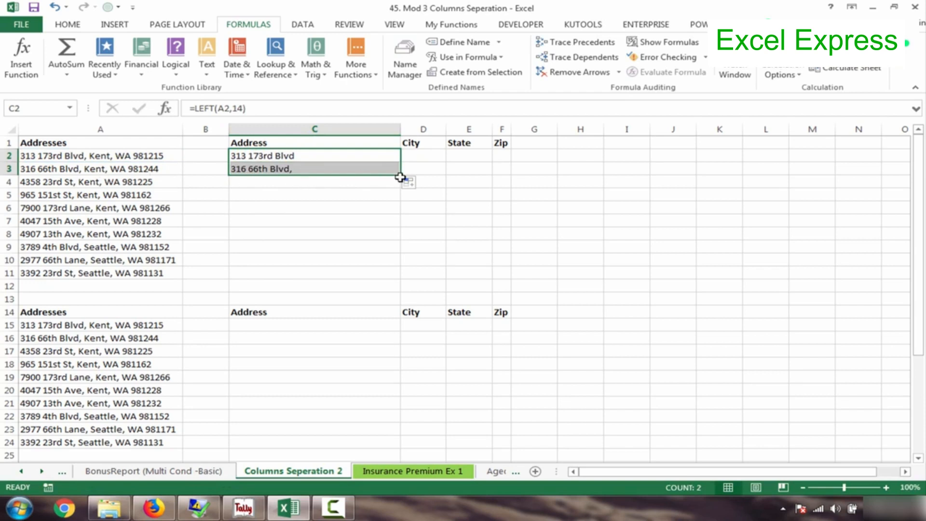
pyautogui.moveTo(401, 177); pyautogui.dragTo(401, 188)
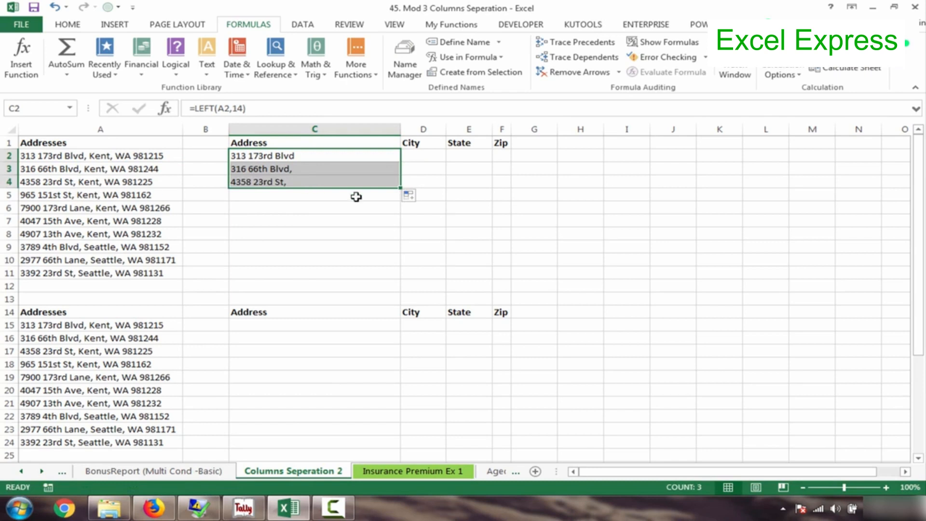
pyautogui.moveTo(400, 192); pyautogui.dragTo(401, 215)
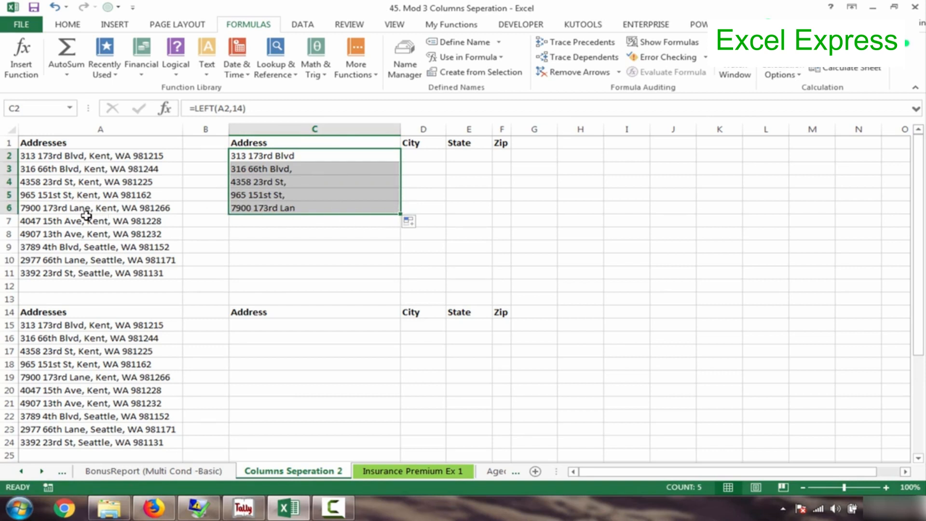
pyautogui.moveTo(401, 215); pyautogui.dragTo(399, 225)
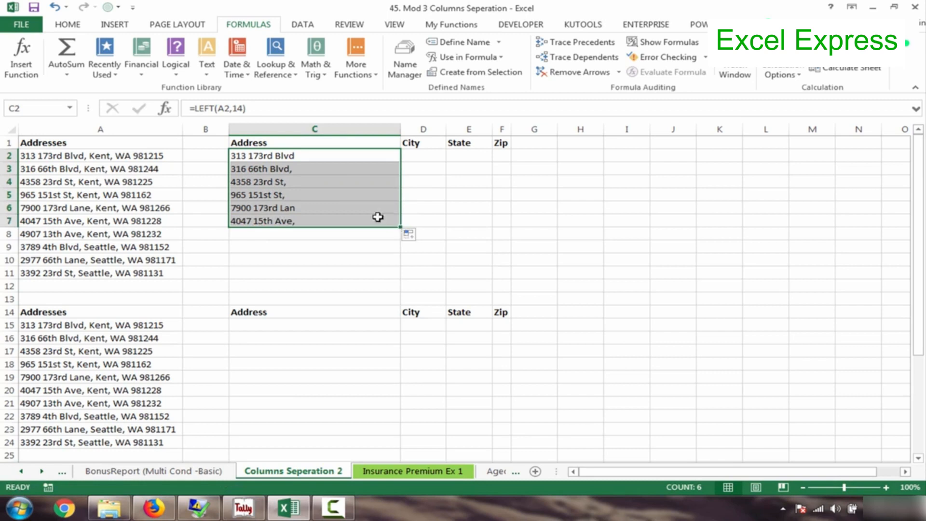
# Undo the last fill and clear the trial LEFT formulas from C2:C6
pyautogui.hotkey('ctrl', 'z')
pyautogui.moveTo(320, 154); pyautogui.dragTo(321, 206)
pyautogui.press('Delete')
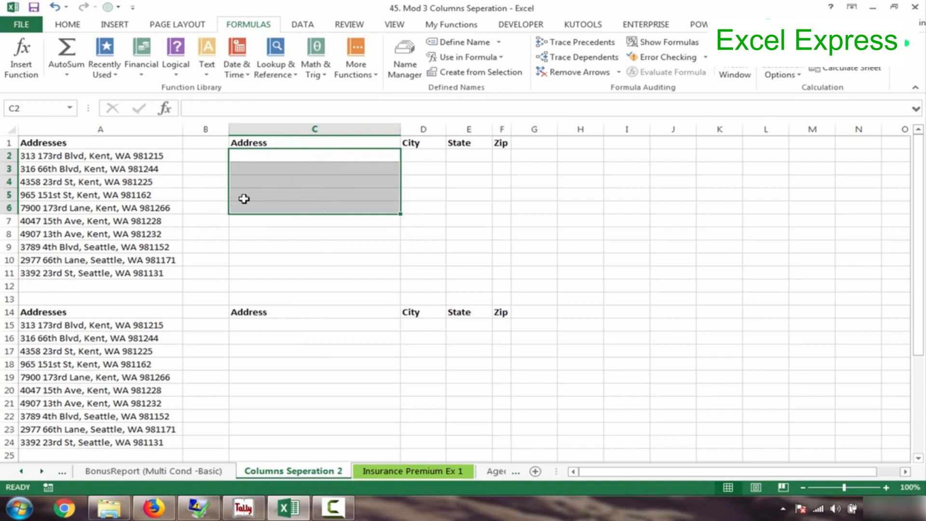
pyautogui.click(57, 172)
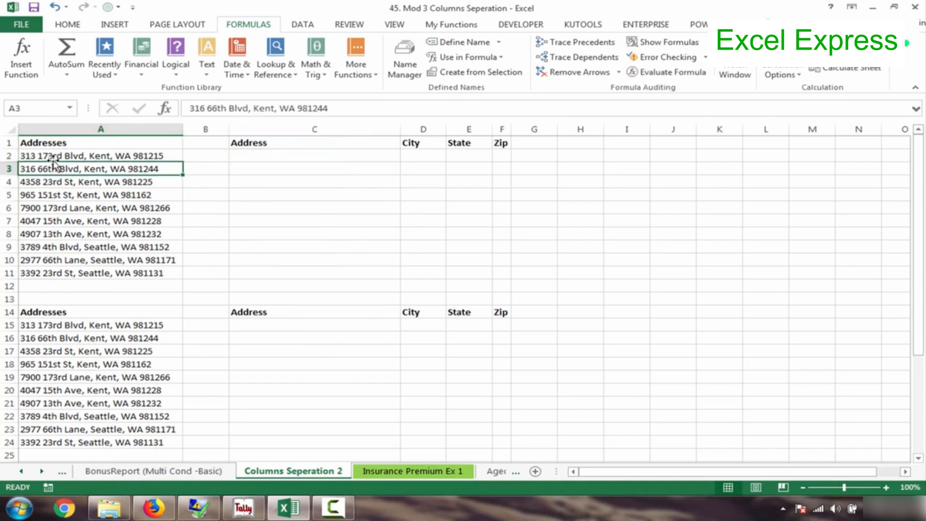
pyautogui.click(53, 157)
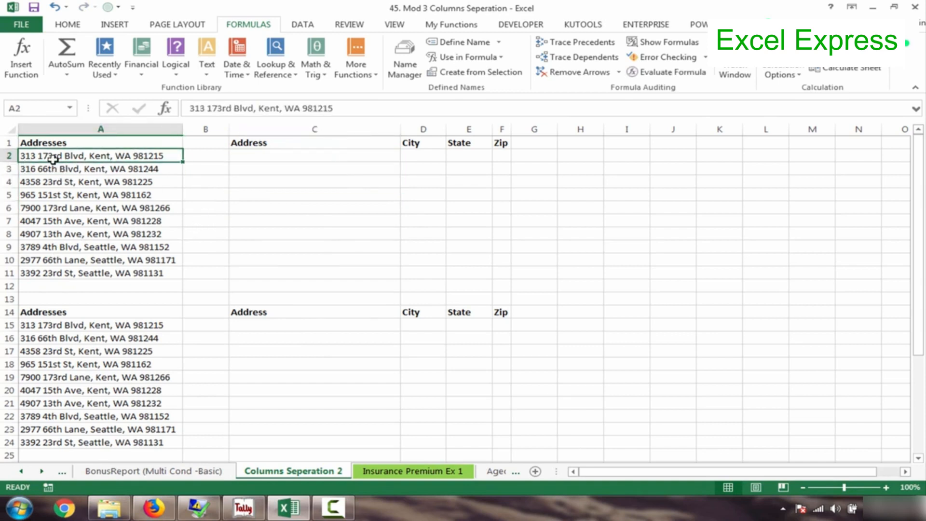
pyautogui.click(261, 153)
pyautogui.moveTo(294, 129); pyautogui.dragTo(502, 128)
pyautogui.rightClick(502, 128)
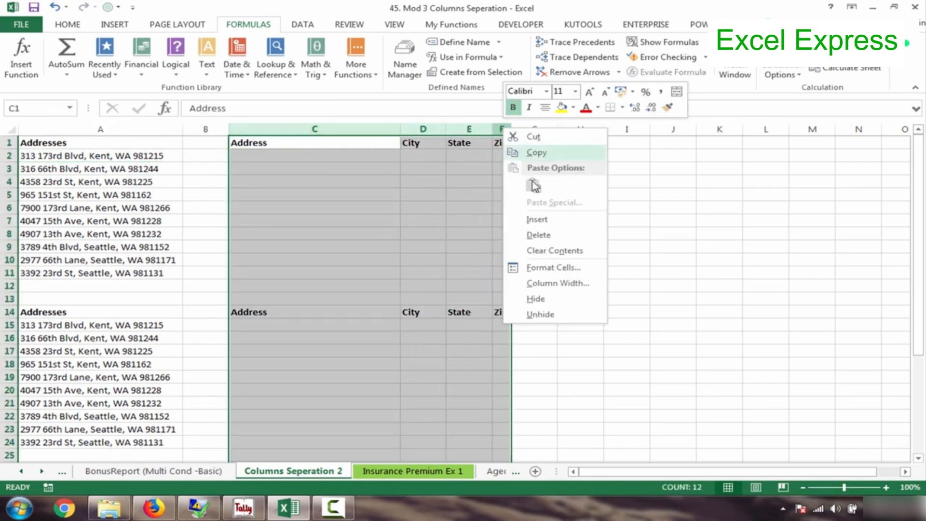
pyautogui.click(274, 187)
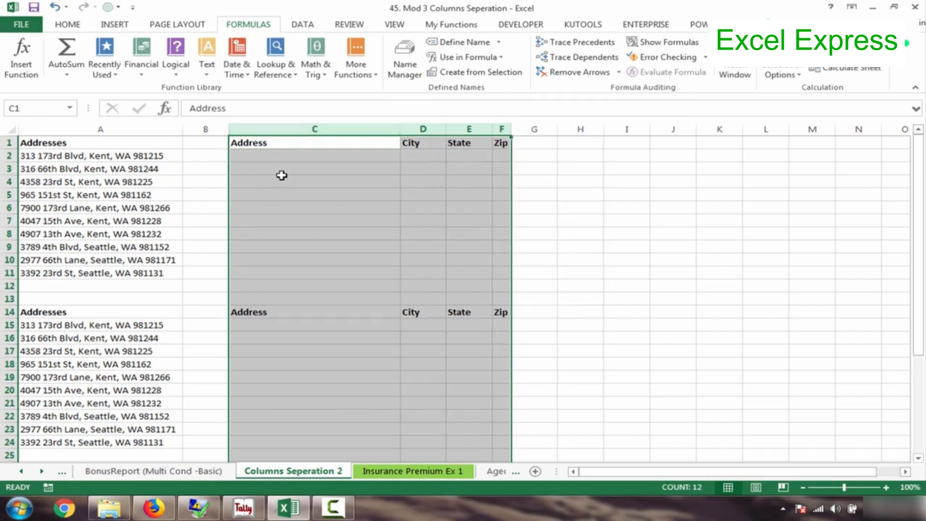
# Delete columns C to F, which hold the Address, City, State and Zip headings
pyautogui.moveTo(268, 129); pyautogui.dragTo(502, 128)
pyautogui.rightClick(502, 128)
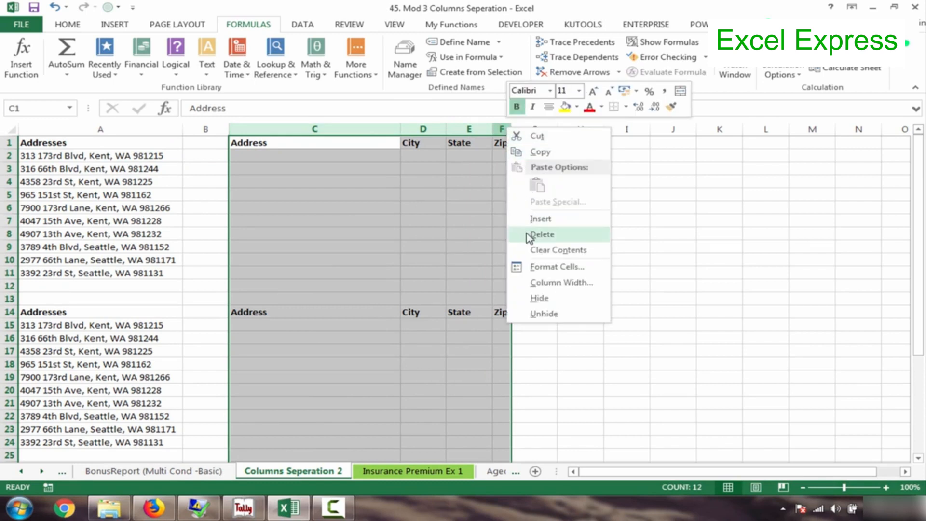
pyautogui.click(528, 237)
pyautogui.click(211, 164)
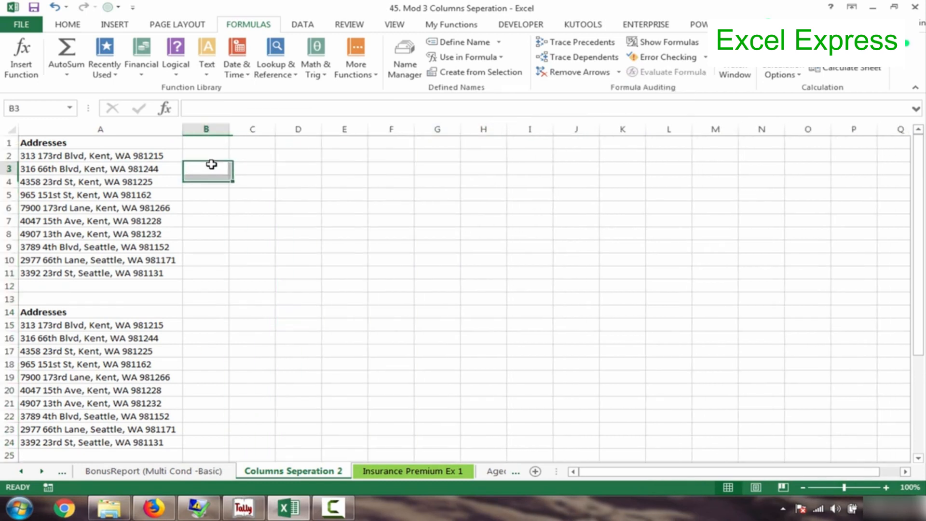
pyautogui.click(59, 154)
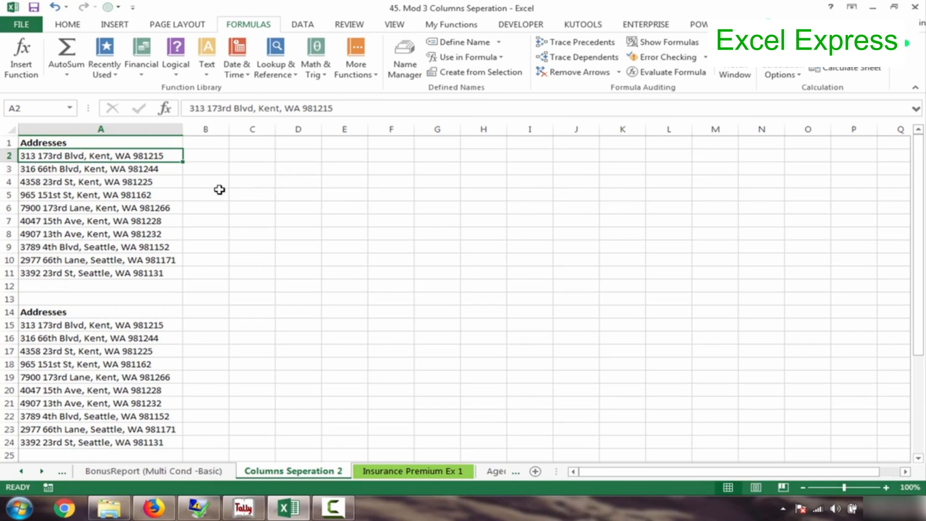
pyautogui.click(151, 203)
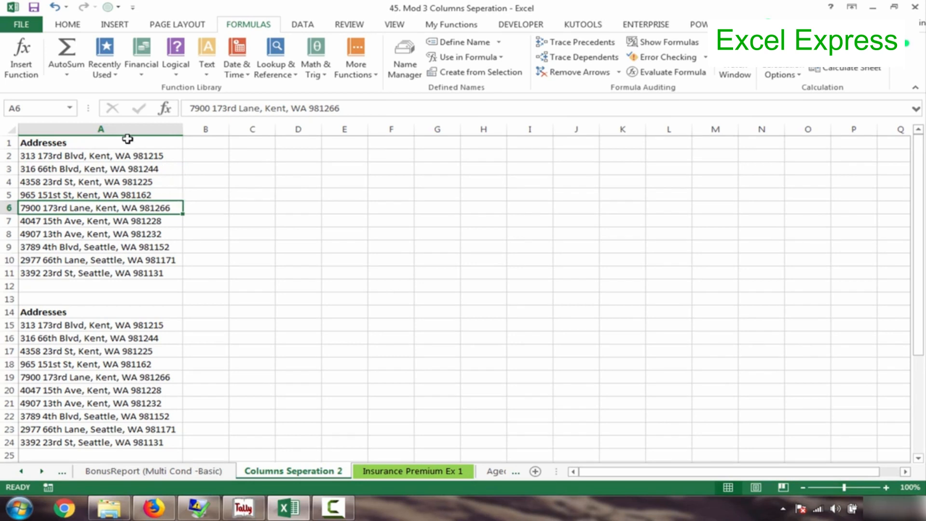
pyautogui.click(232, 181)
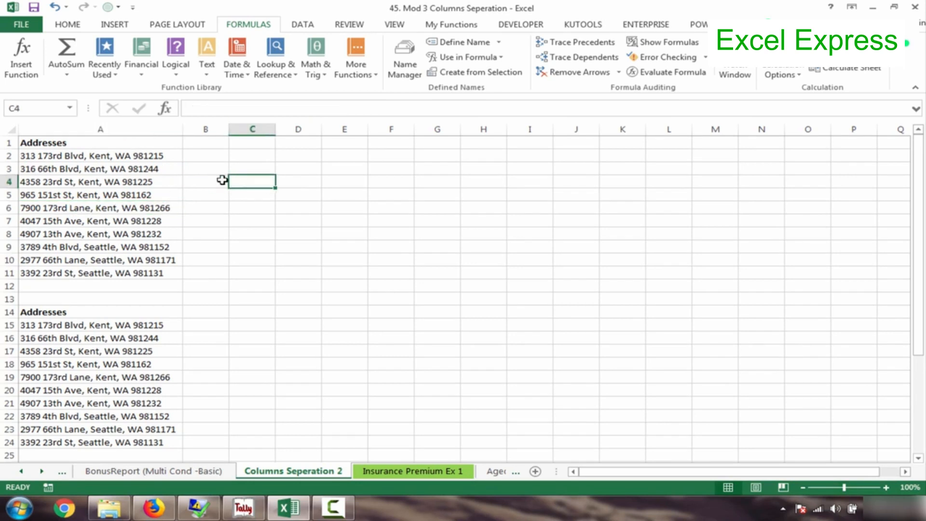
# Start Text to Columns on column A and move the wizard clear of the address data
pyautogui.click(116, 128)
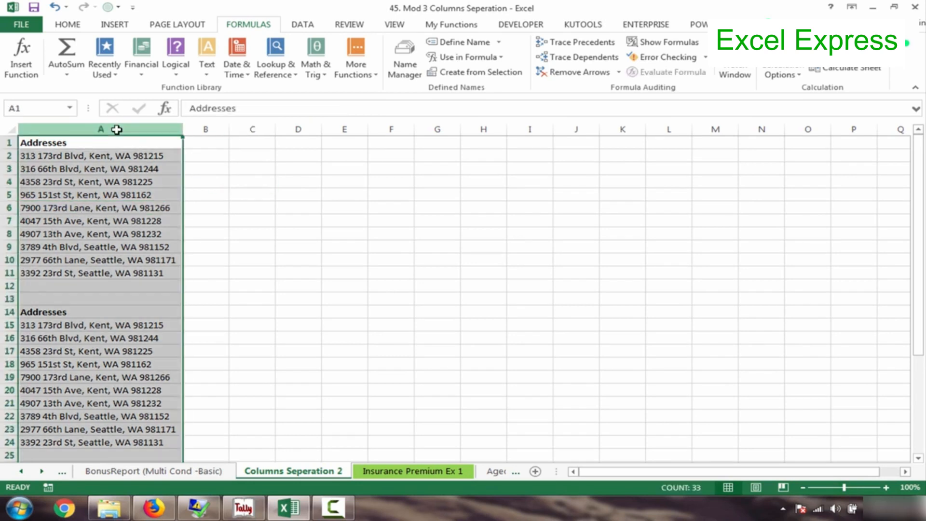
pyautogui.click(302, 26)
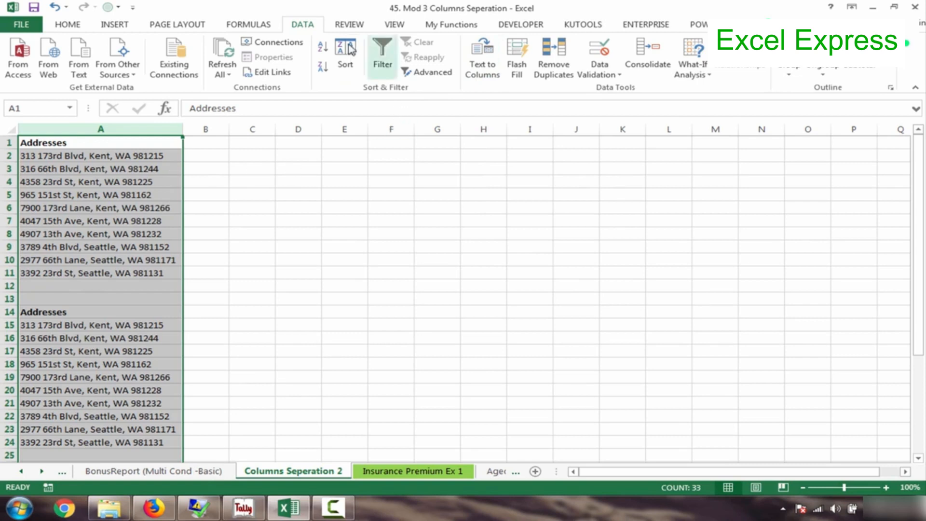
pyautogui.click(482, 68)
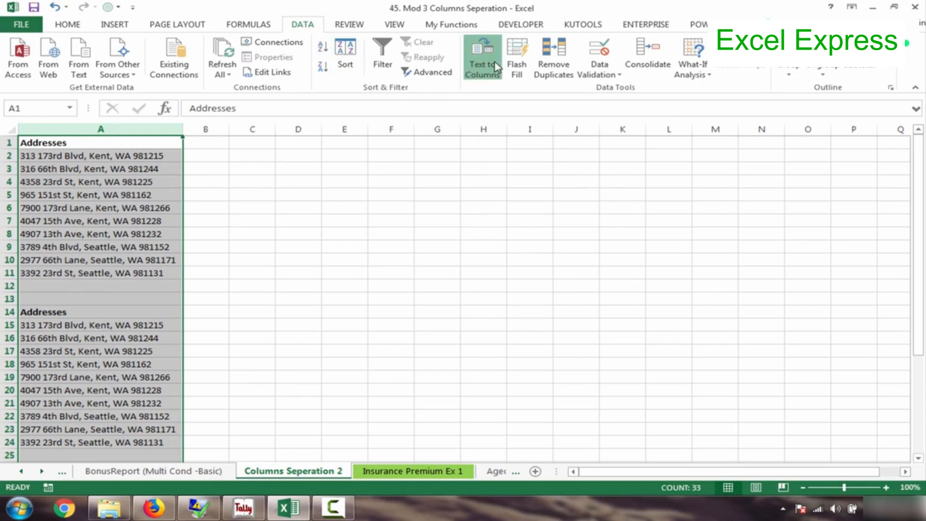
pyautogui.moveTo(501, 21); pyautogui.dragTo(629, 129)
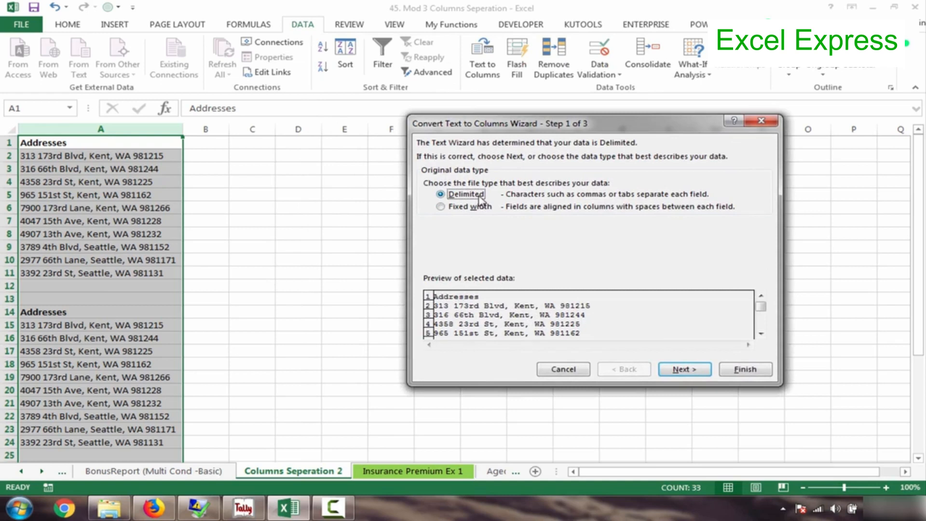
# Try the Fixed width option with a column break at character 4, checking it against the address rows in the preview
pyautogui.click(469, 208)
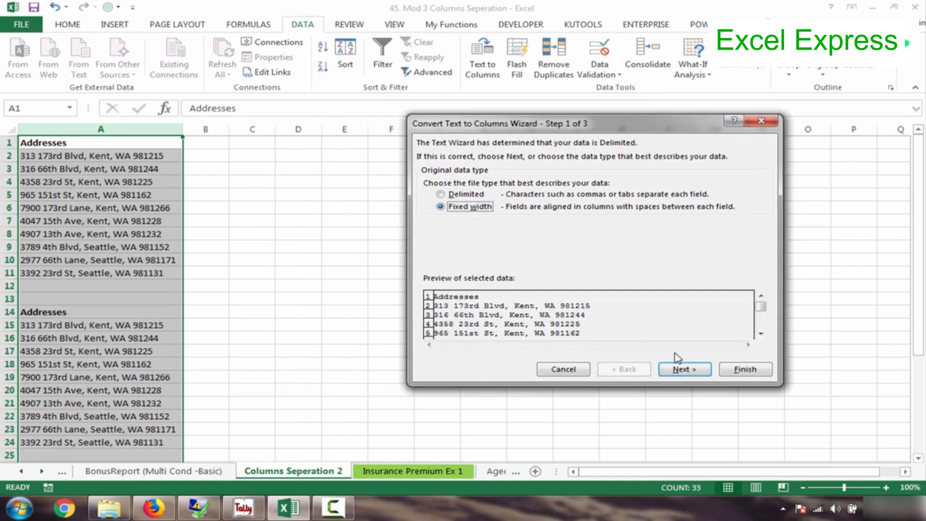
pyautogui.click(693, 375)
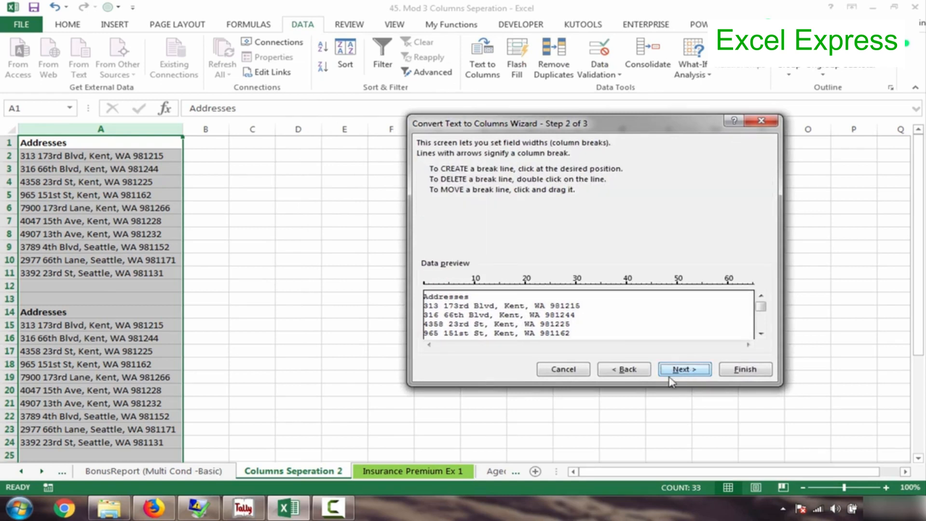
pyautogui.click(444, 321)
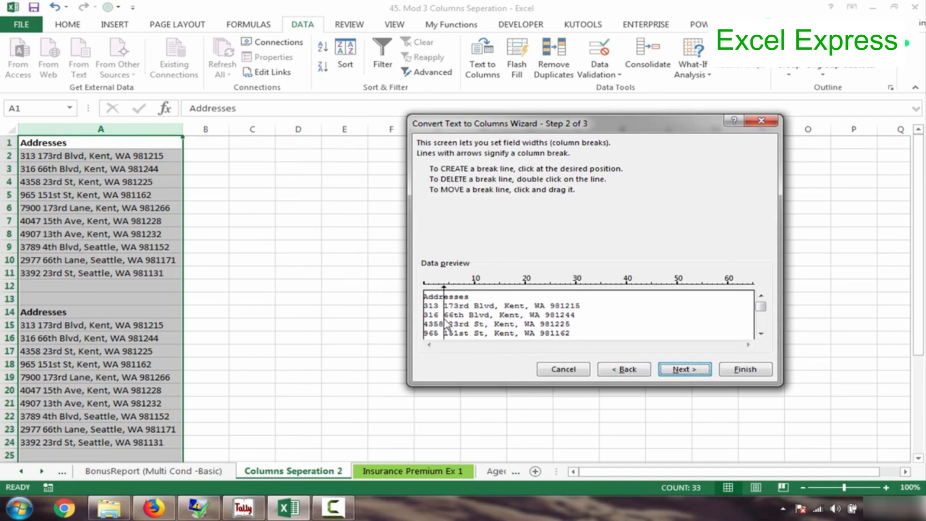
pyautogui.click(635, 374)
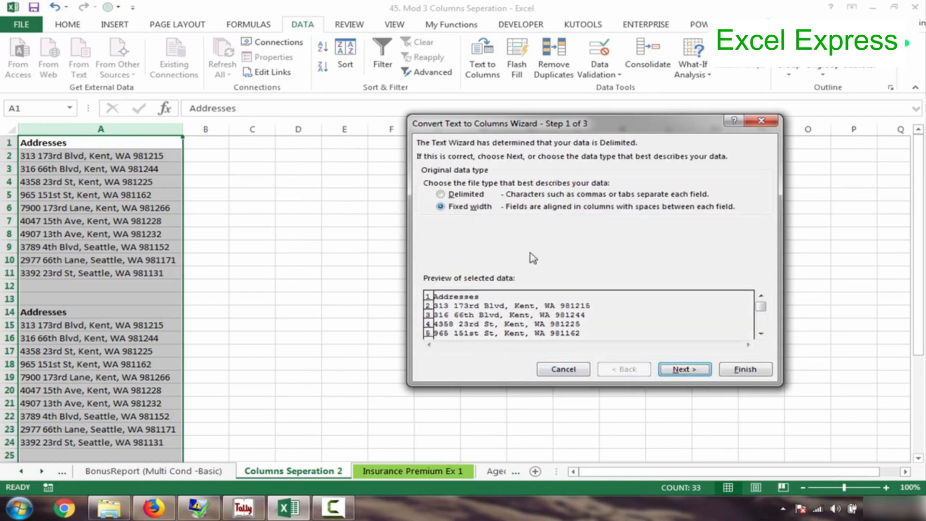
pyautogui.click(698, 368)
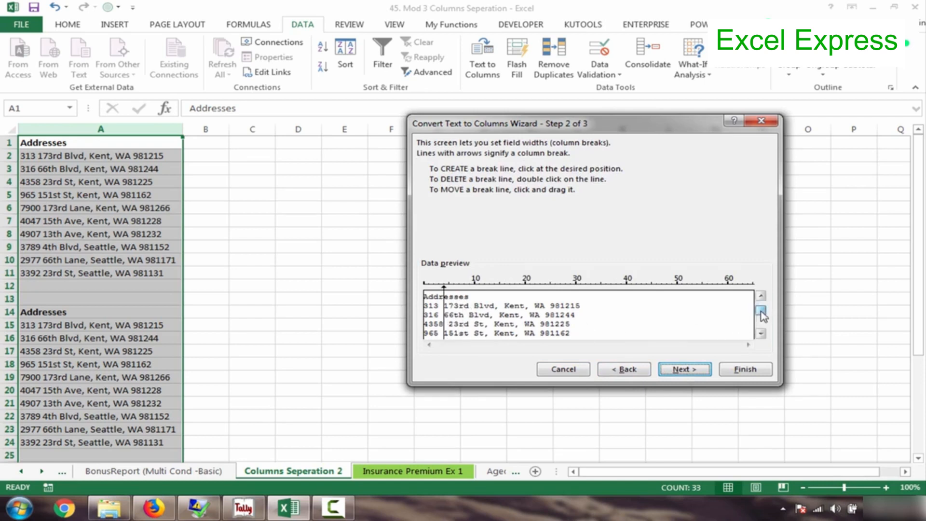
pyautogui.scroll(-2, 760, 328)
pyautogui.moveTo(760, 324); pyautogui.dragTo(763, 291)
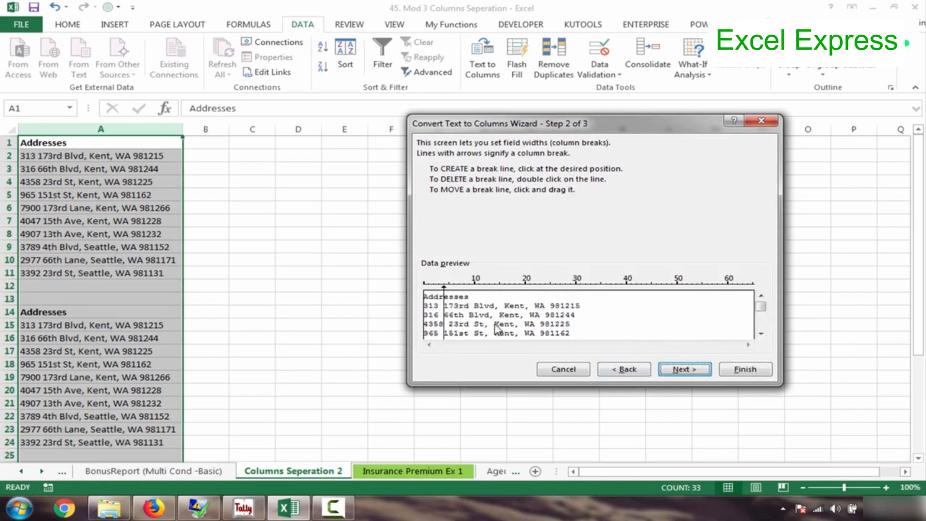
# Try adding further fixed-width column breaks across the address text up to character 30, and return to the data type choice
pyautogui.click(475, 321)
pyautogui.click(494, 324)
pyautogui.click(524, 327)
pyautogui.click(549, 330)
pyautogui.click(514, 324)
pyautogui.click(459, 322)
pyautogui.click(428, 318)
pyautogui.click(565, 320)
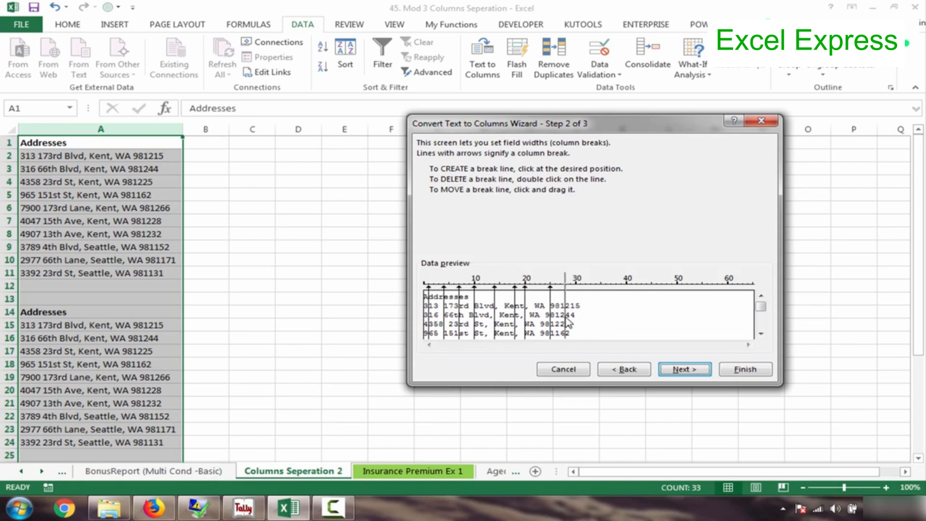
pyautogui.click(555, 322)
pyautogui.click(575, 323)
pyautogui.click(535, 322)
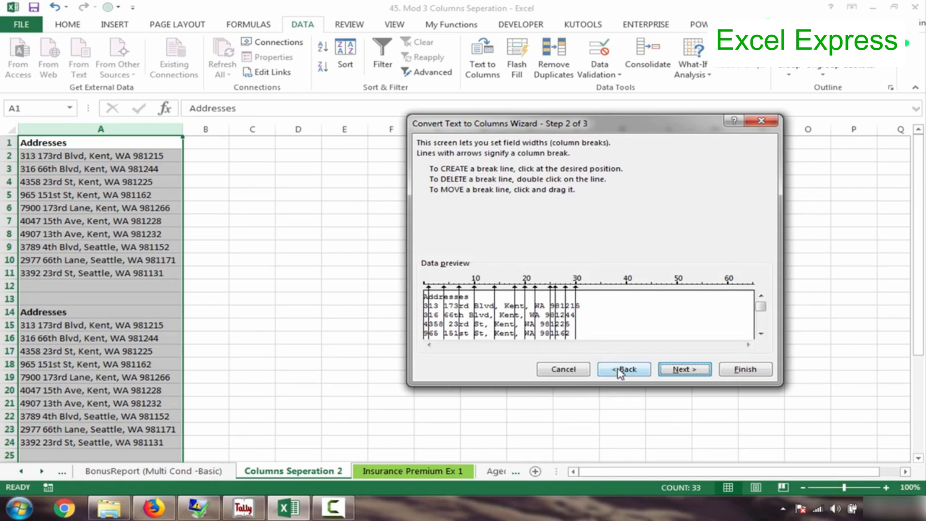
pyautogui.click(631, 370)
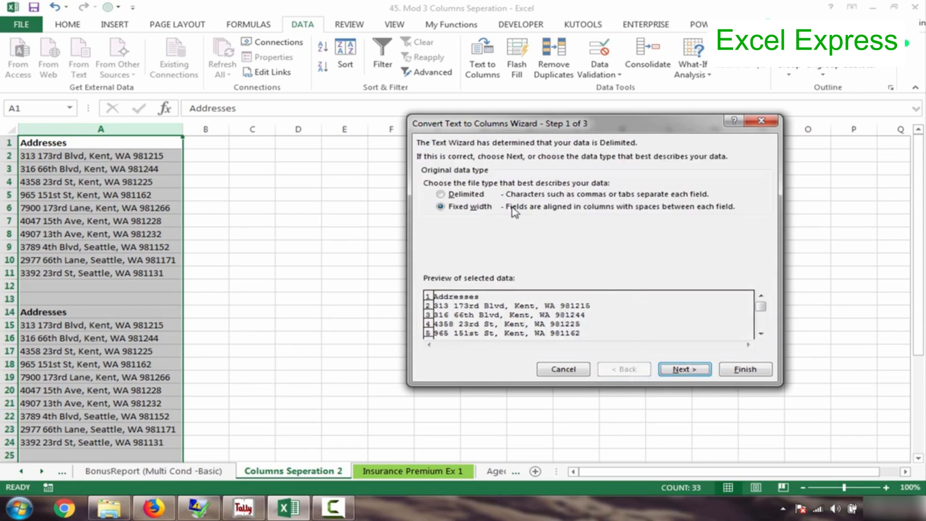
# Split column A as Delimited data, adding Comma to the Tab delimiter, and finish the conversion
pyautogui.click(465, 195)
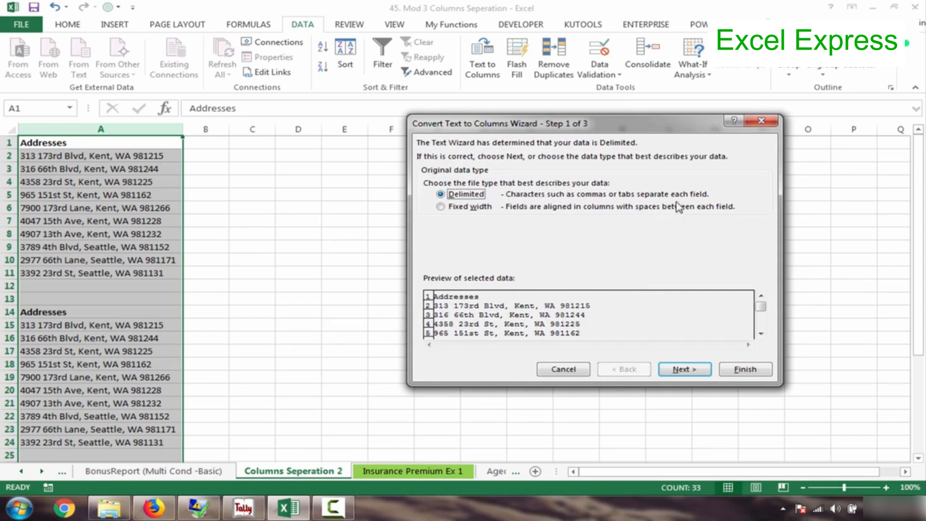
pyautogui.click(690, 370)
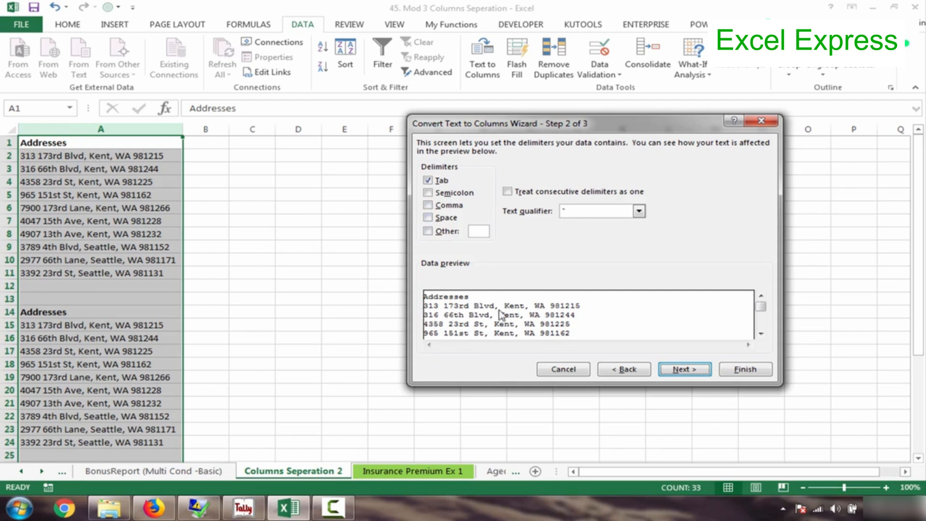
pyautogui.click(427, 206)
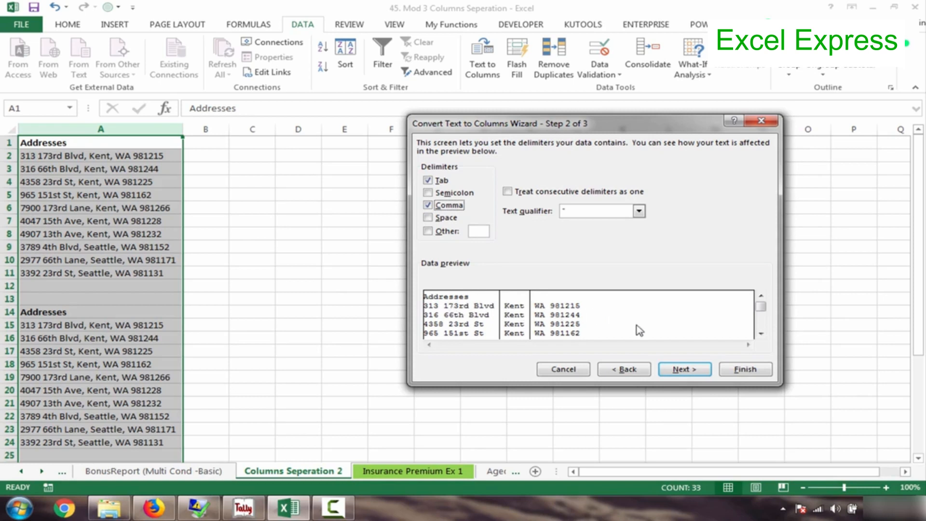
pyautogui.click(745, 370)
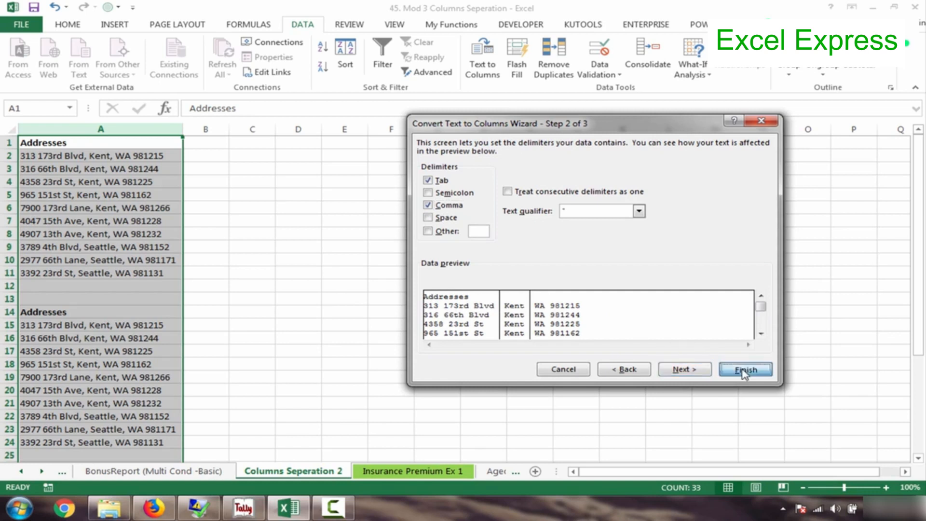
pyautogui.click(426, 334)
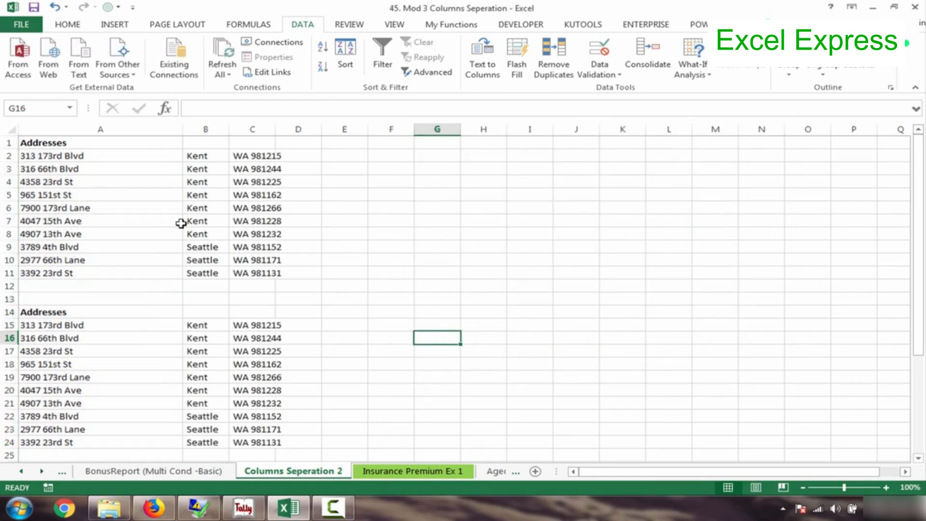
# AutoFit the widths of columns A to C to their contents
pyautogui.moveTo(154, 125); pyautogui.dragTo(274, 132)
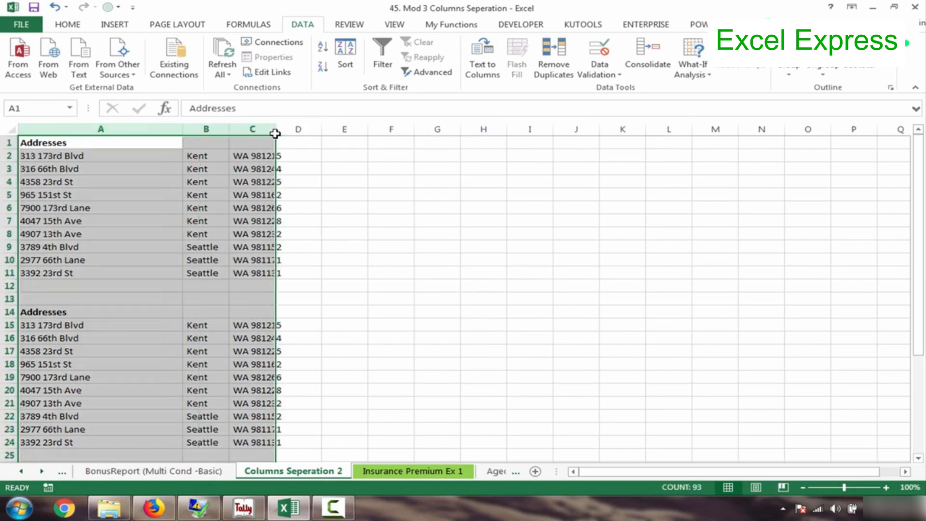
pyautogui.doubleClick(274, 129)
pyautogui.click(121, 153)
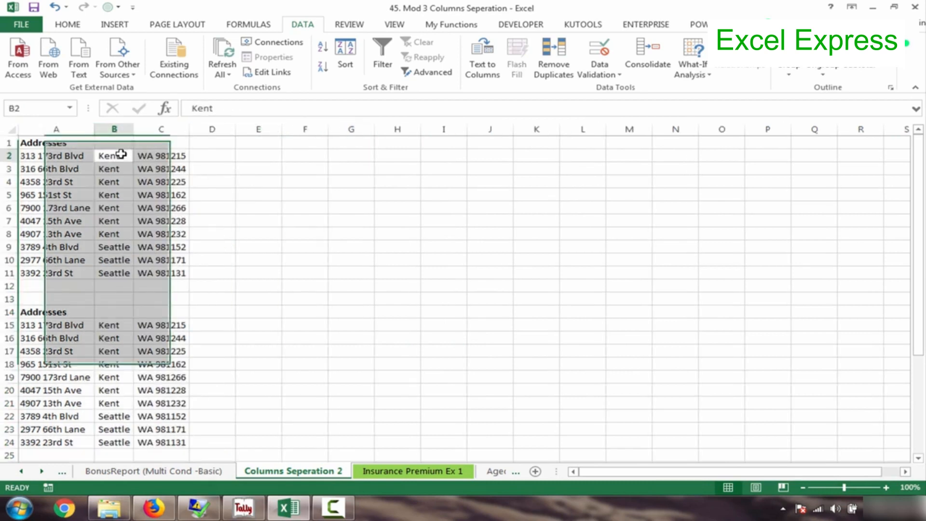
# Examine the split street addresses in column A, checking the content of A2 for extra spaces before and after the text
pyautogui.click(27, 156)
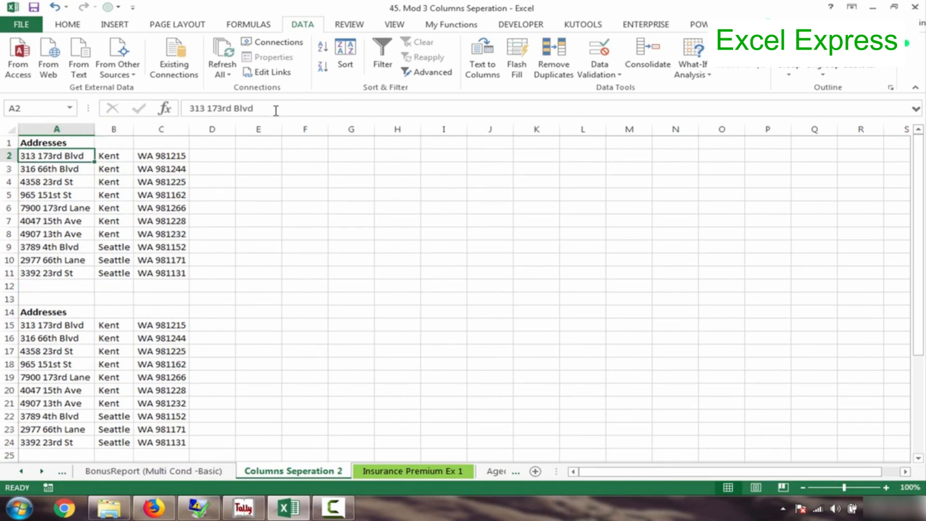
pyautogui.press('Down')
pyautogui.press('Down')
pyautogui.press('Up')
pyautogui.press('Up')
pyautogui.click(280, 110)
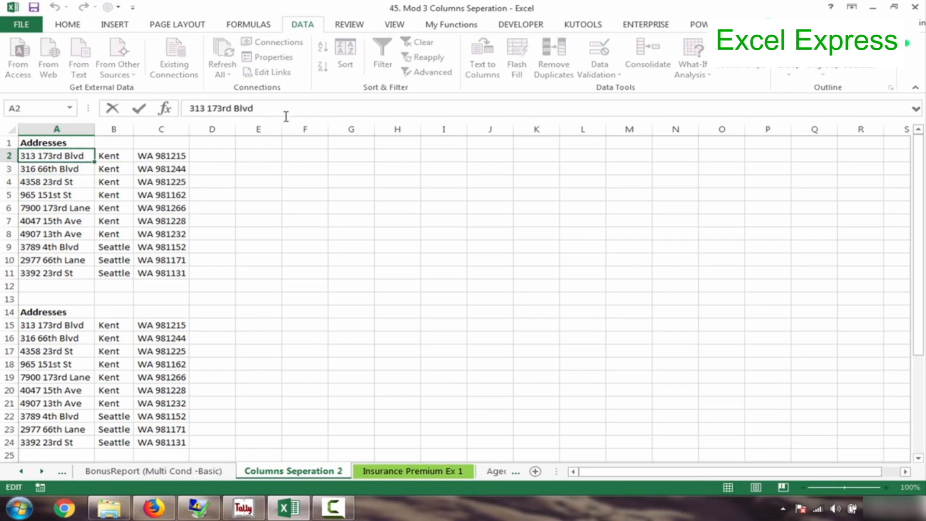
pyautogui.press('Tab')
pyautogui.click(73, 157)
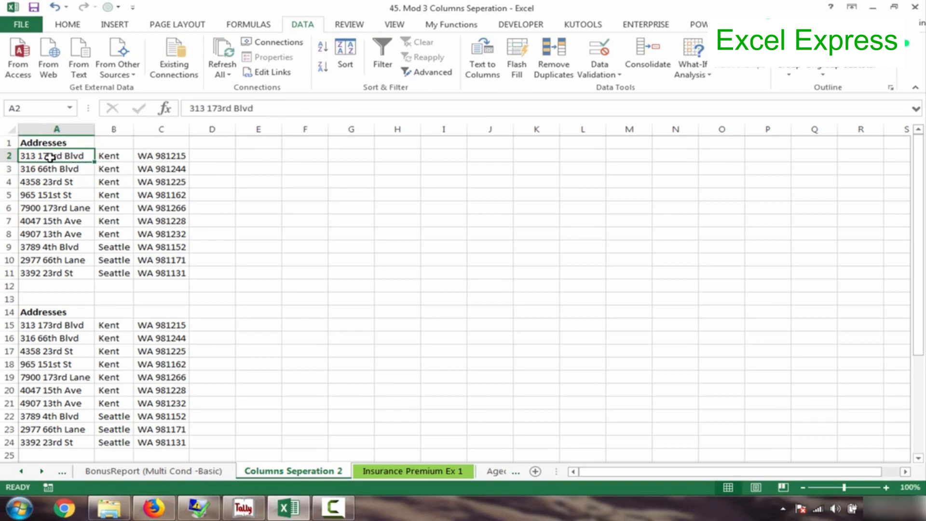
pyautogui.click(257, 107)
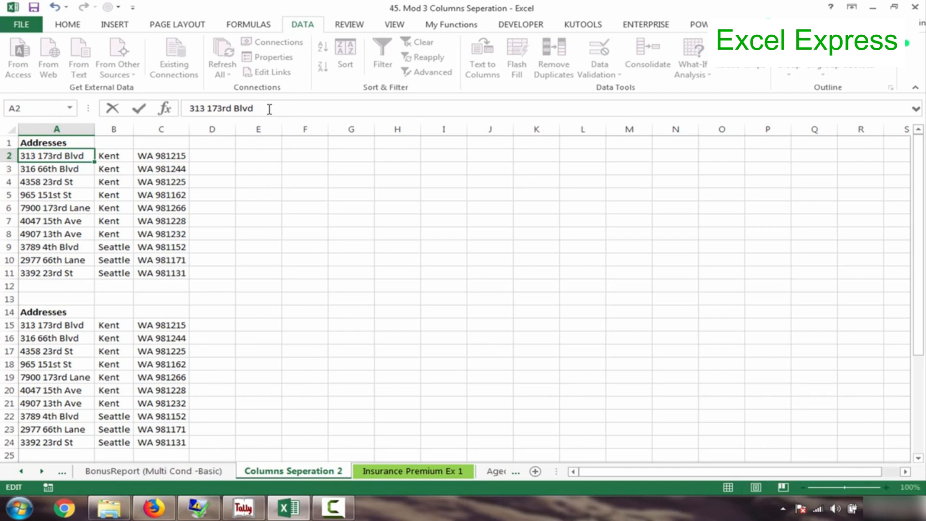
pyautogui.press('Escape')
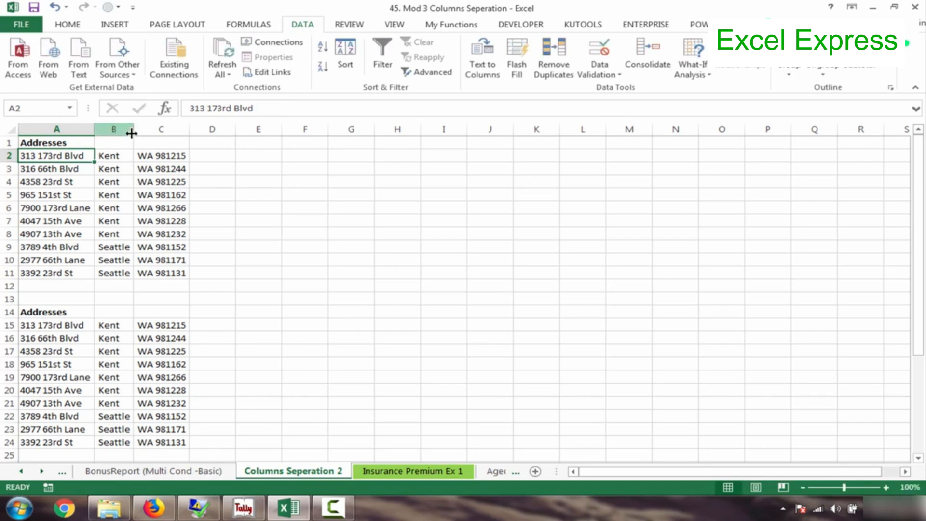
pyautogui.click(253, 108)
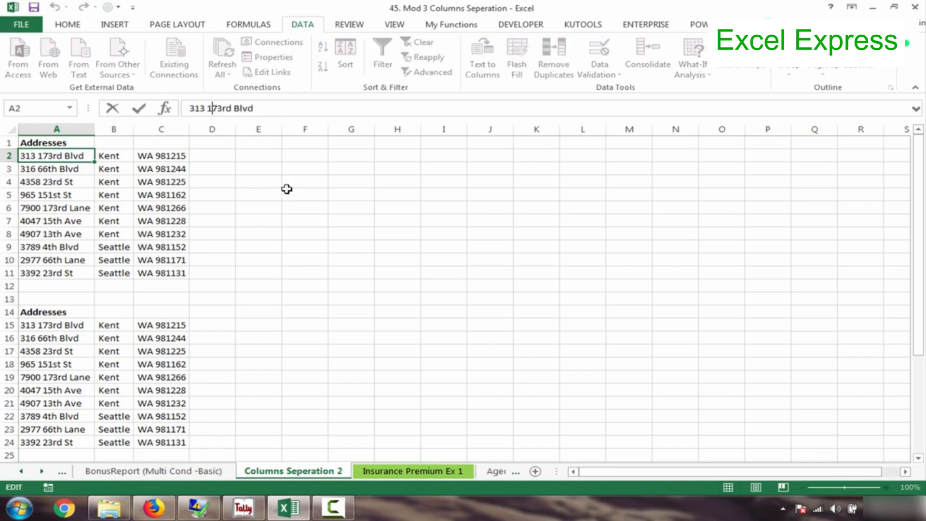
pyautogui.click(189, 109)
pyautogui.press('Escape')
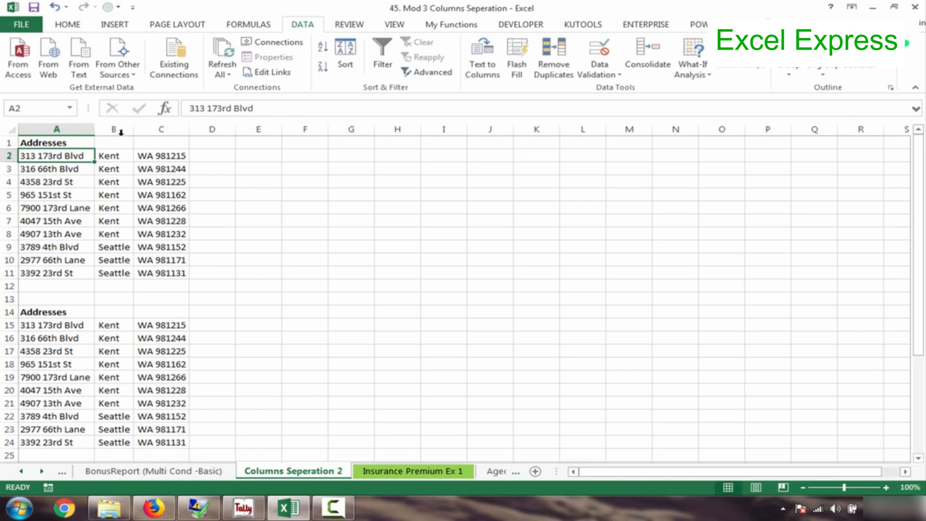
# Enter the bold heading City in B1 and widen column B to about three times its width
pyautogui.click(115, 139)
pyautogui.write('C')
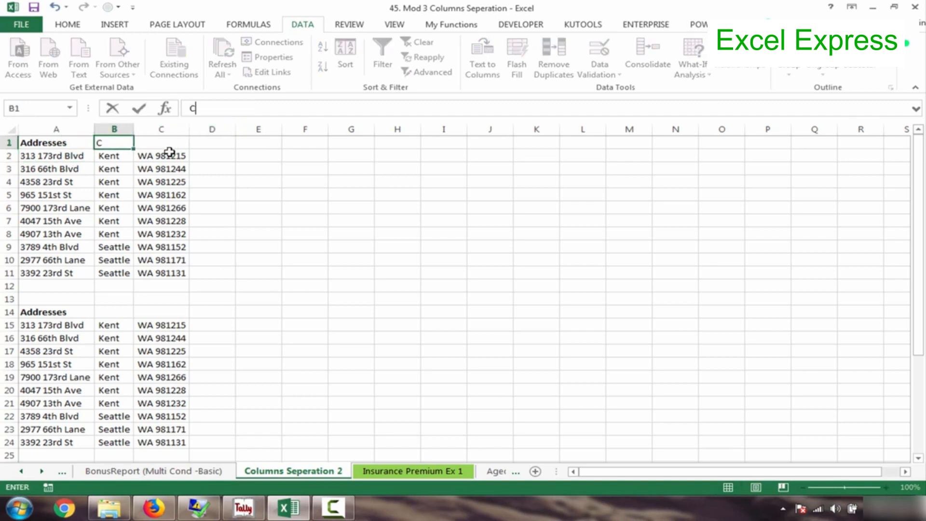
pyautogui.write('ity')
pyautogui.press('Return')
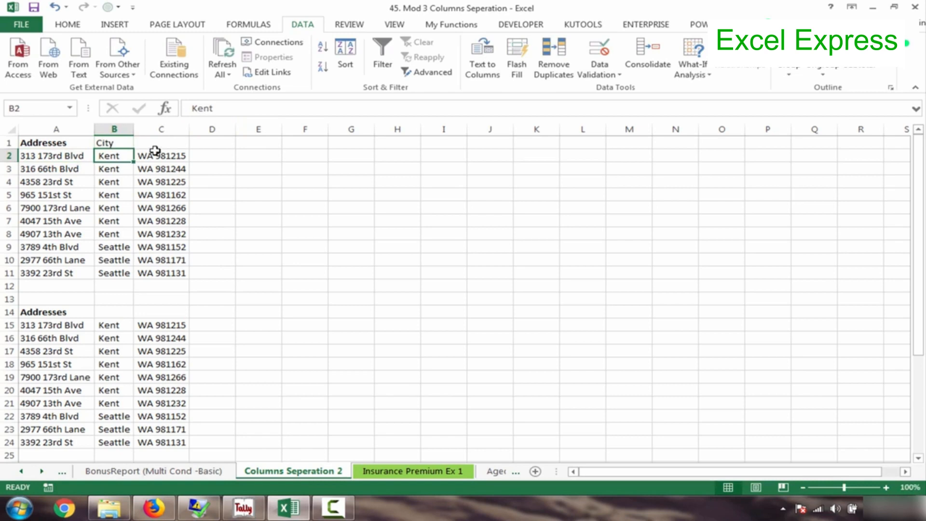
pyautogui.click(113, 141)
pyautogui.moveTo(134, 128); pyautogui.dragTo(213, 130)
pyautogui.click(319, 205)
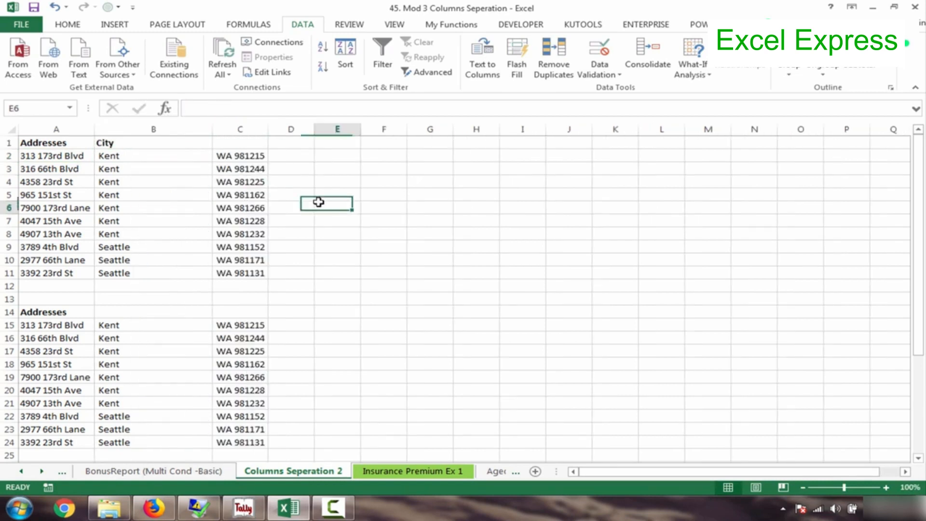
# Try deleting the leading space before Kent in B2 and cancel the edit
pyautogui.click(146, 155)
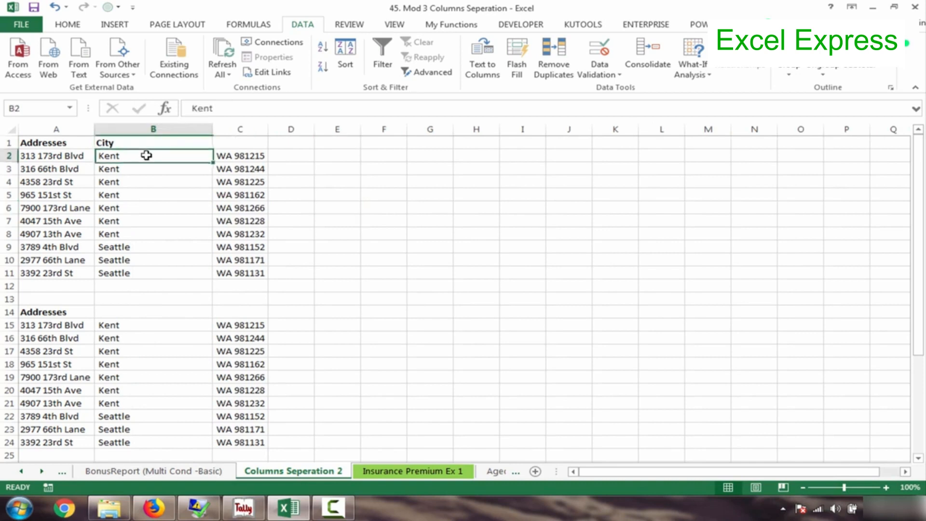
pyautogui.click(239, 110)
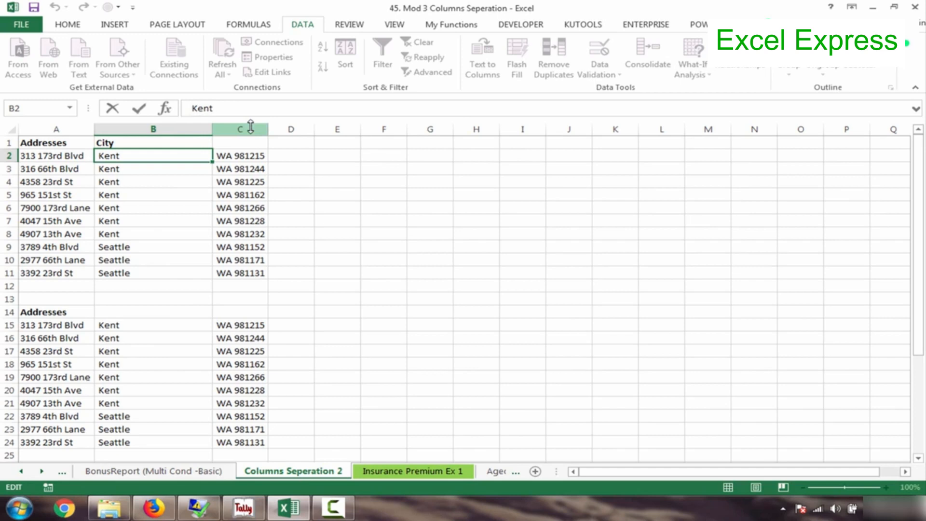
pyautogui.press('BackSpace')
pyautogui.press('Escape')
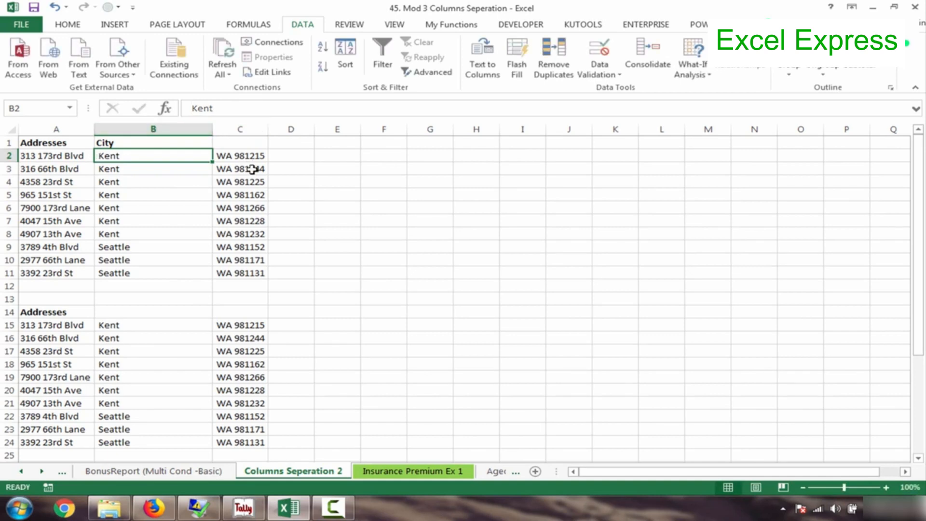
# Insert a blank column before the combined state and zip column C and enter the heading City in C1
pyautogui.click(234, 220)
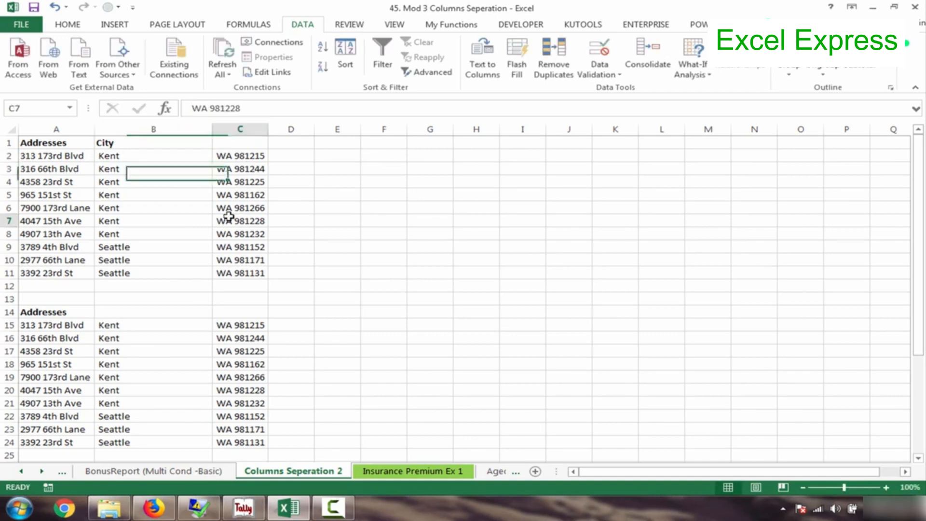
pyautogui.click(112, 312)
pyautogui.rightClick(233, 130)
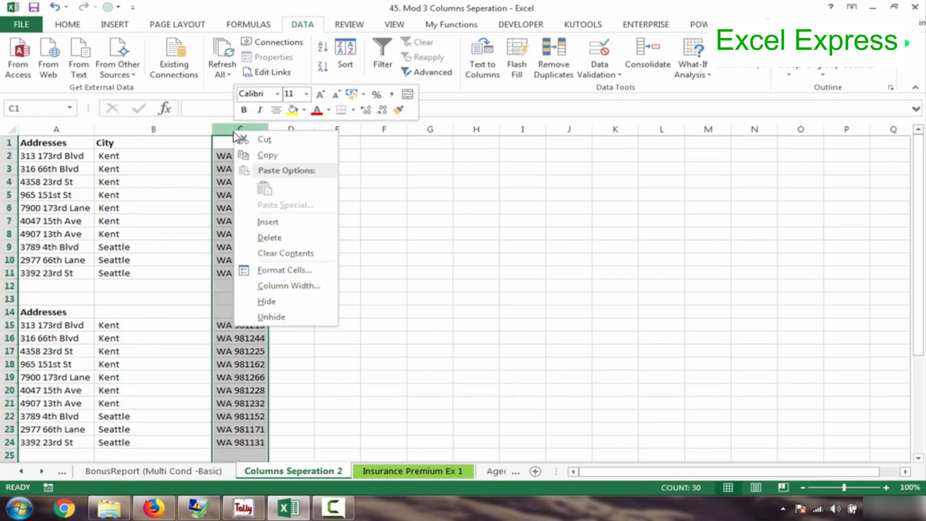
pyautogui.click(268, 221)
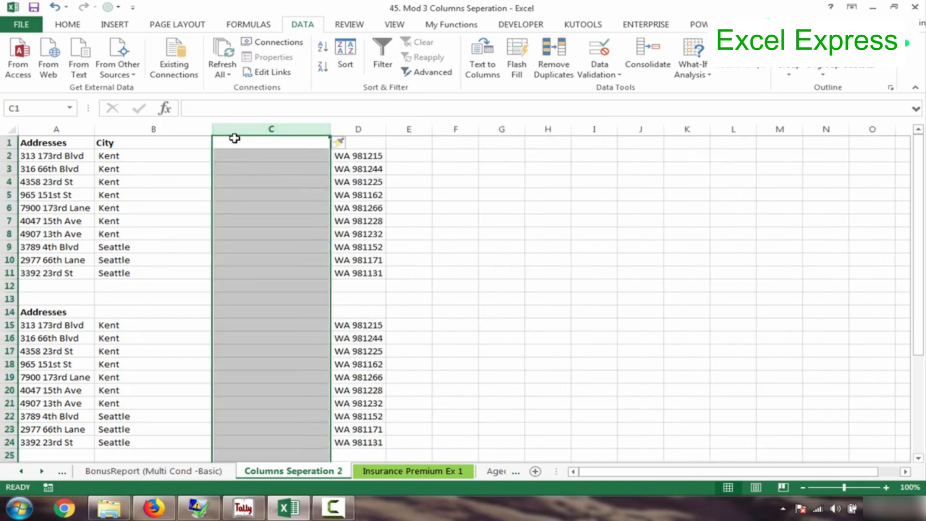
pyautogui.click(234, 140)
pyautogui.write('City')
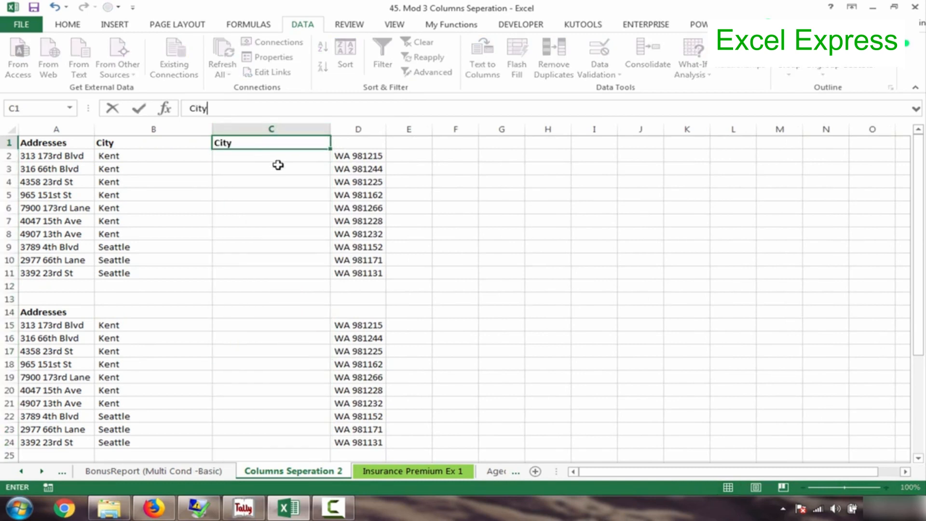
pyautogui.press('Return')
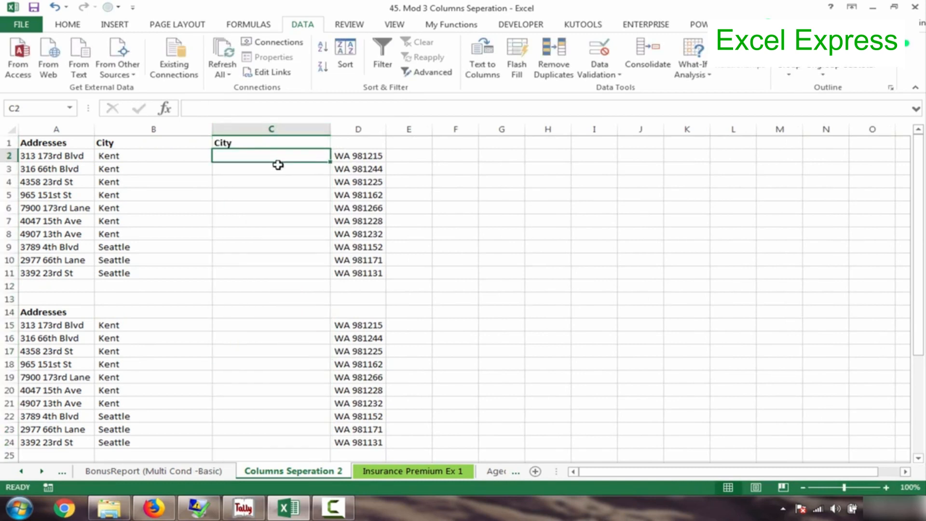
# Enter the formula =TRIM(B2) in C2 to remove the extra spaces from the city name
pyautogui.write('=trim')
pyautogui.press('Tab')
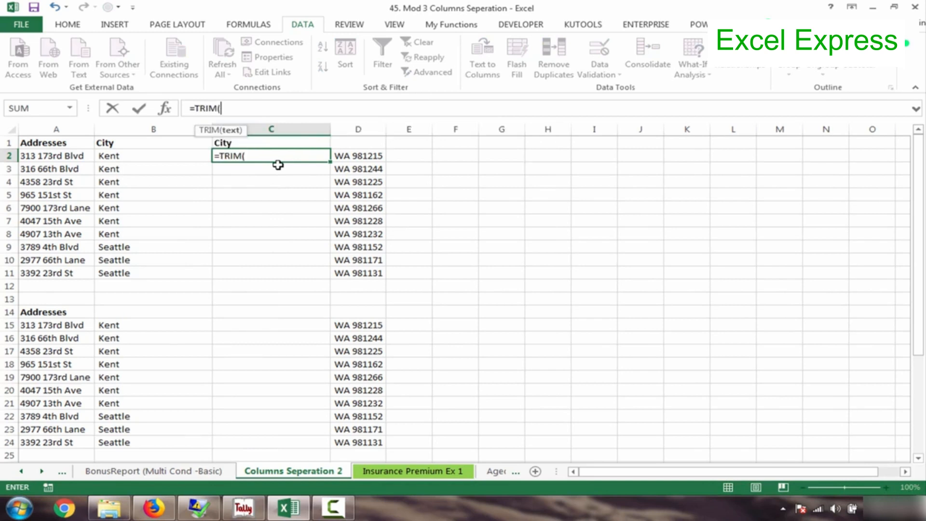
pyautogui.click(178, 156)
pyautogui.press('Return')
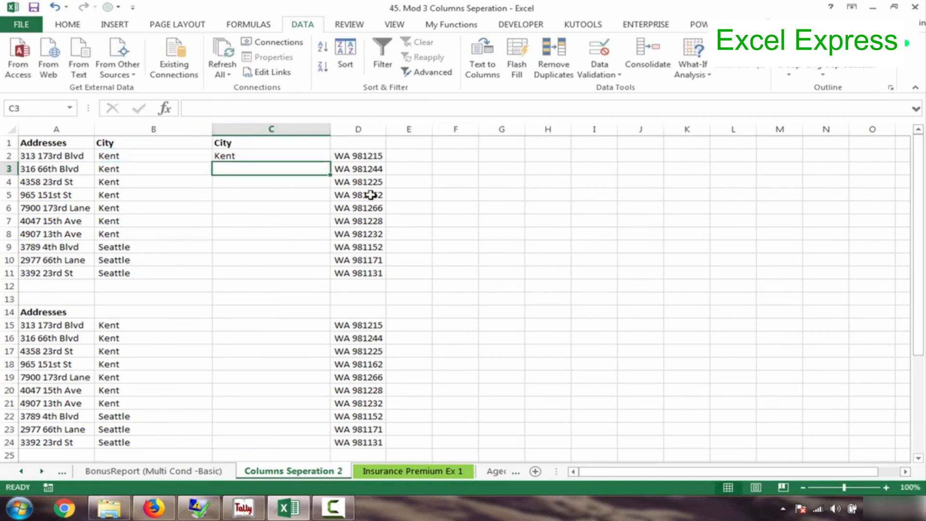
# Copy the TRIM formula from C2 down column C so it covers both address lists through row 24
pyautogui.click(316, 158)
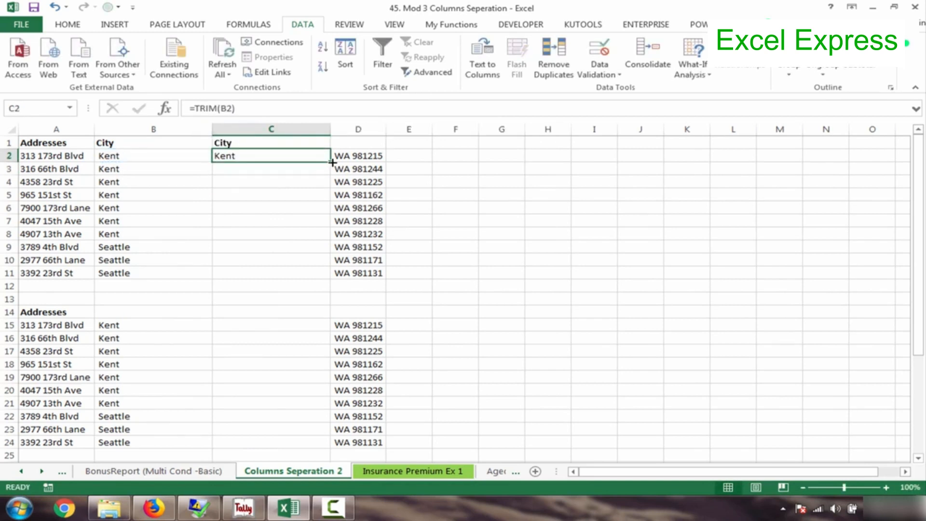
pyautogui.doubleClick(333, 163)
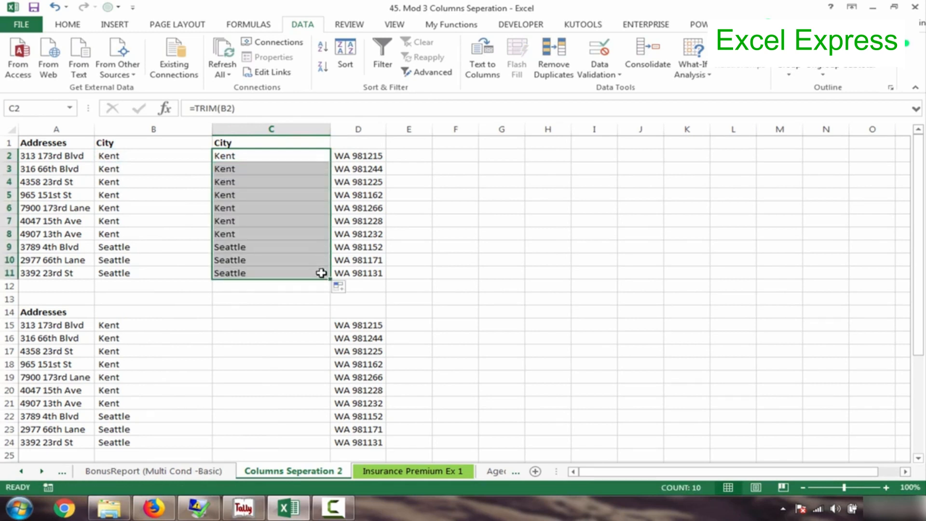
pyautogui.moveTo(329, 278); pyautogui.dragTo(289, 343)
pyautogui.moveTo(917, 281); pyautogui.dragTo(916, 142)
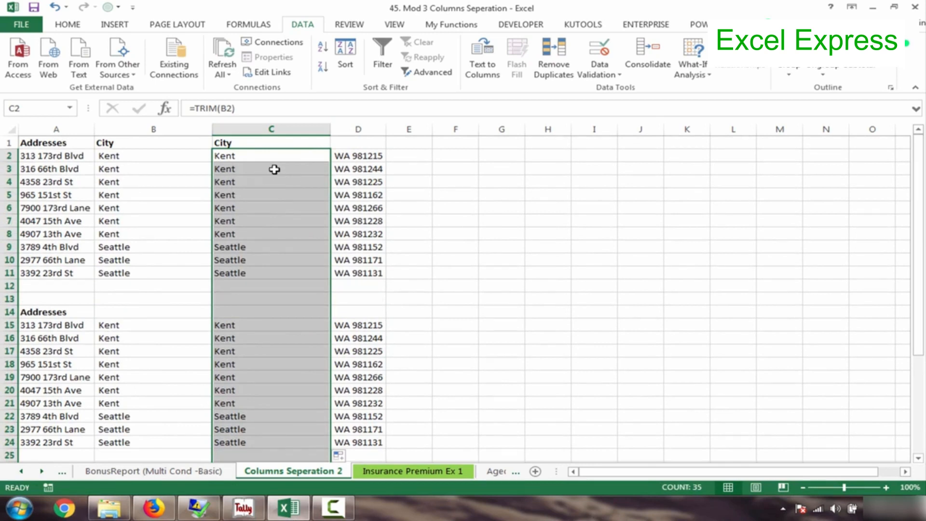
# Compare the original city text in column B with the TRIM formulas in column C
pyautogui.click(135, 128)
pyautogui.click(262, 157)
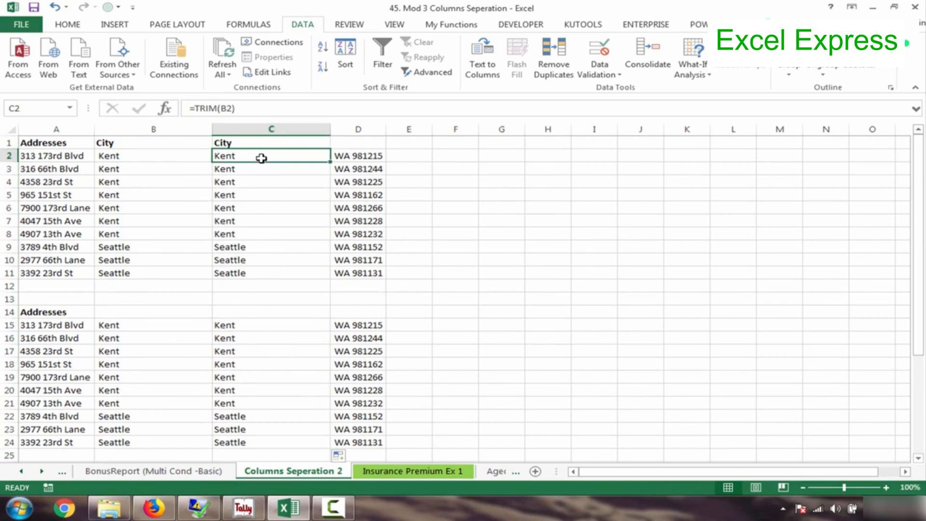
pyautogui.press('Left')
pyautogui.press('Right')
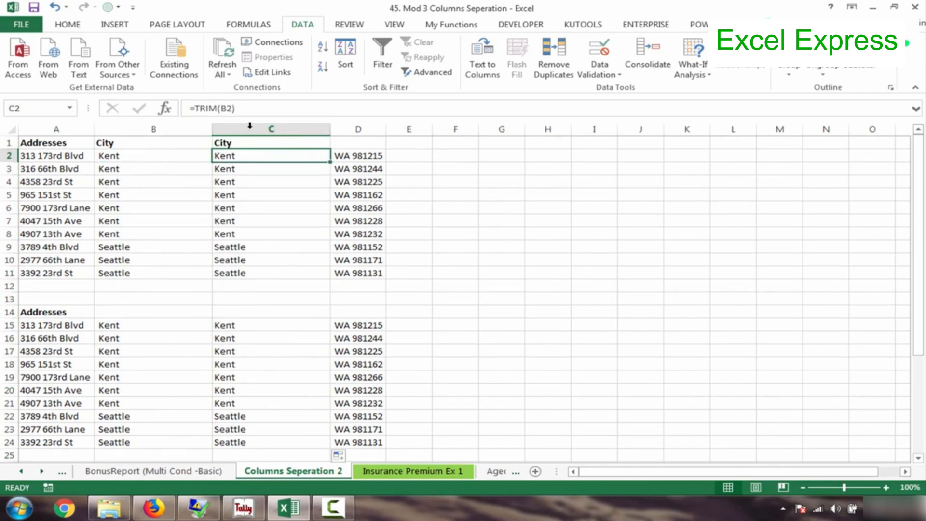
pyautogui.rightClick(285, 124)
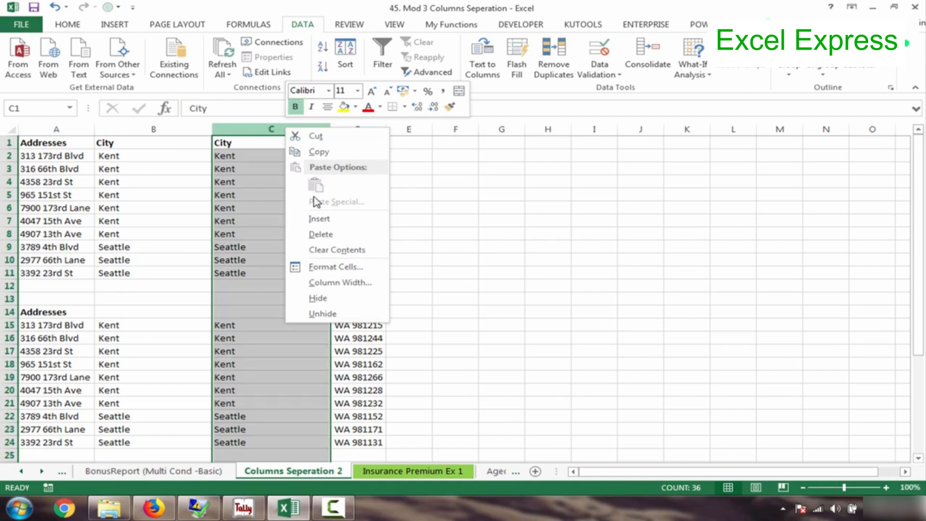
pyautogui.press('Escape')
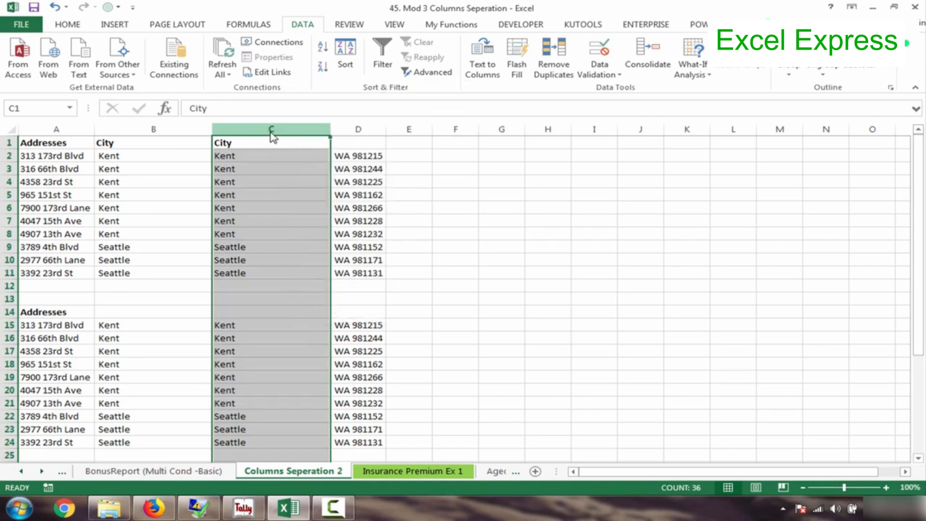
pyautogui.click(270, 193)
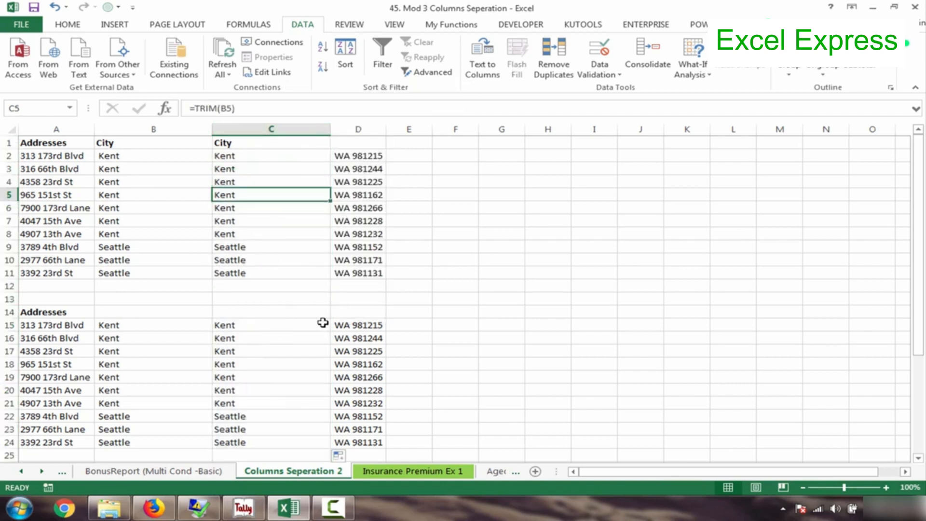
# Copy column C and paste it over itself as values to replace the TRIM formulas with plain text
pyautogui.rightClick(272, 129)
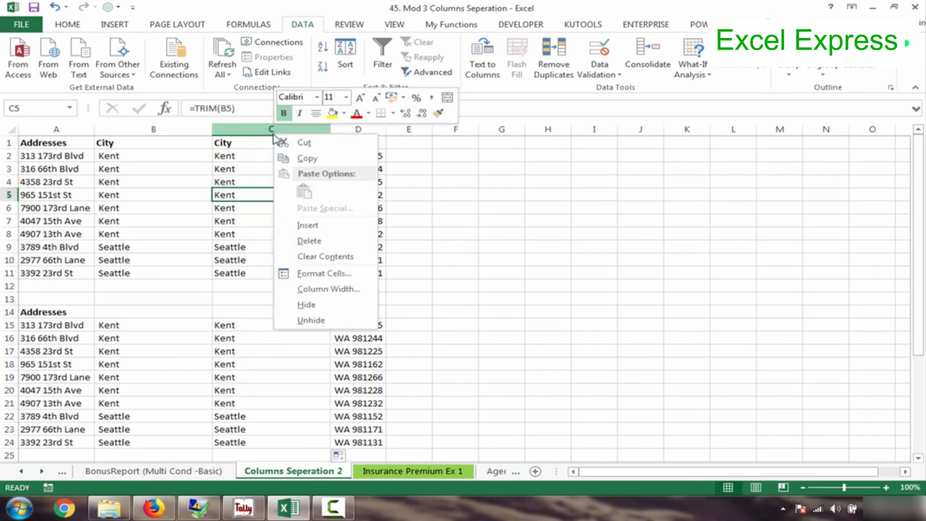
pyautogui.click(296, 159)
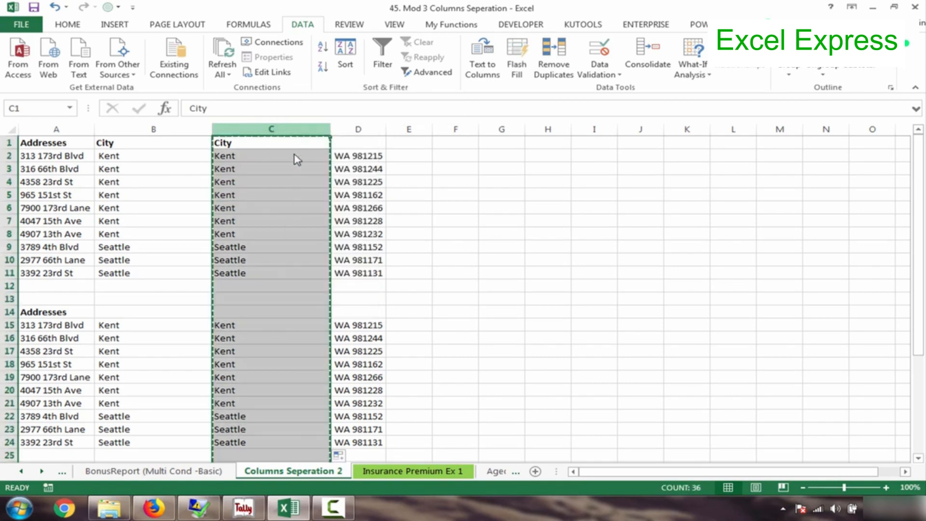
pyautogui.rightClick(282, 126)
pyautogui.click(335, 187)
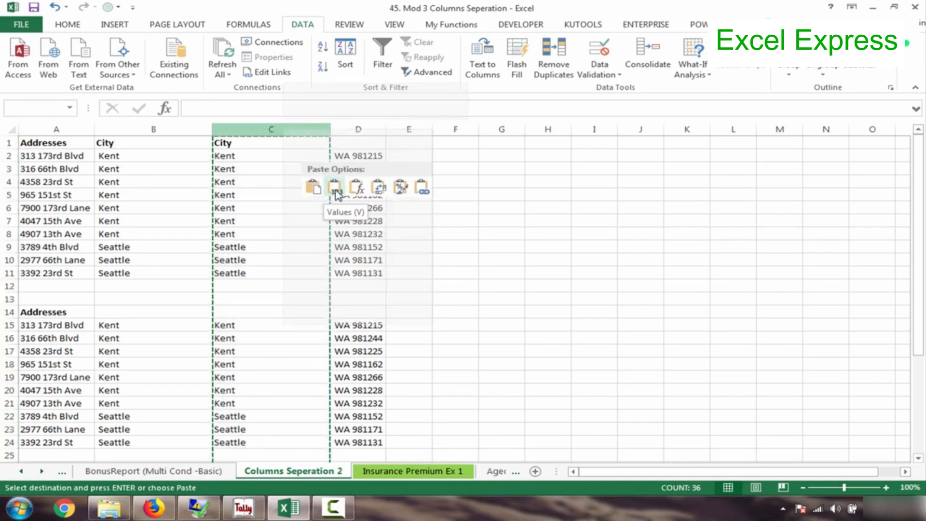
pyautogui.click(334, 188)
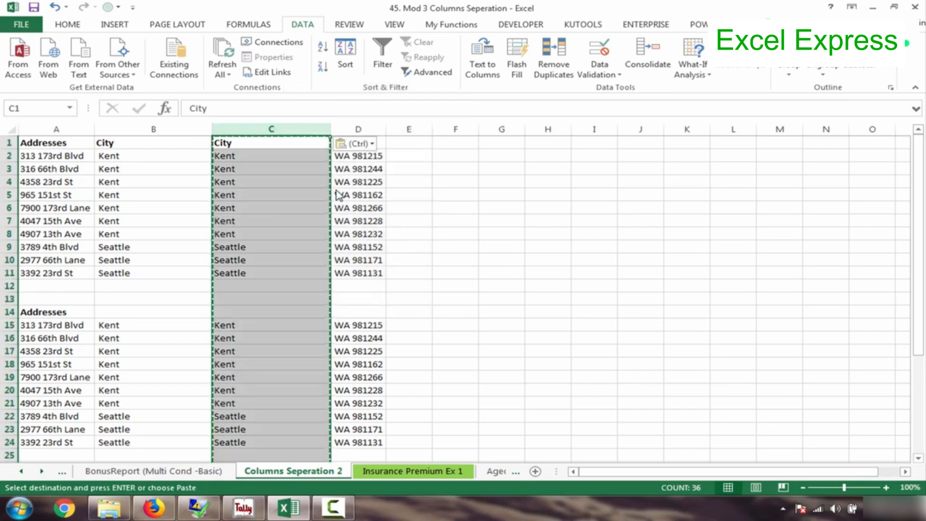
# Check the contents of several city cells in column C for leftover formulas or leading spaces, and end copy mode
pyautogui.click(277, 215)
pyautogui.click(268, 166)
pyautogui.click(265, 155)
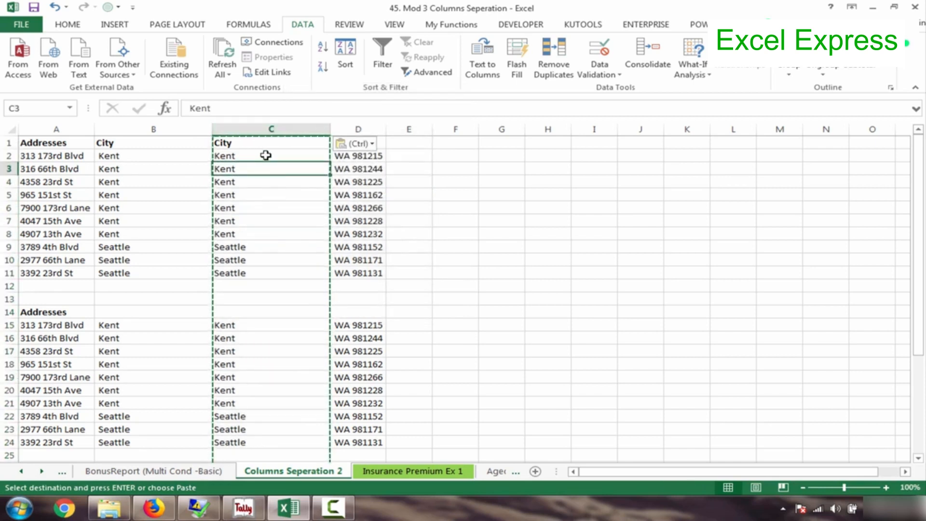
pyautogui.click(266, 179)
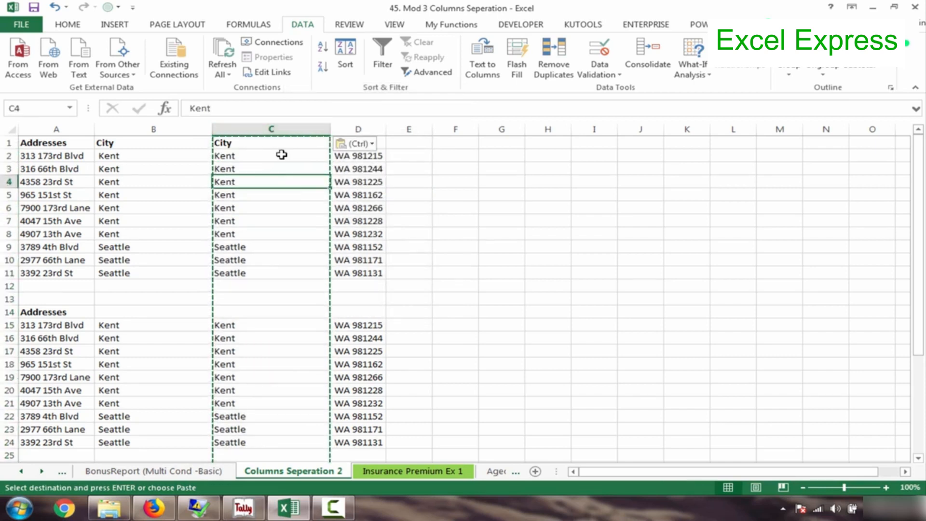
pyautogui.press('Escape')
pyautogui.click(260, 156)
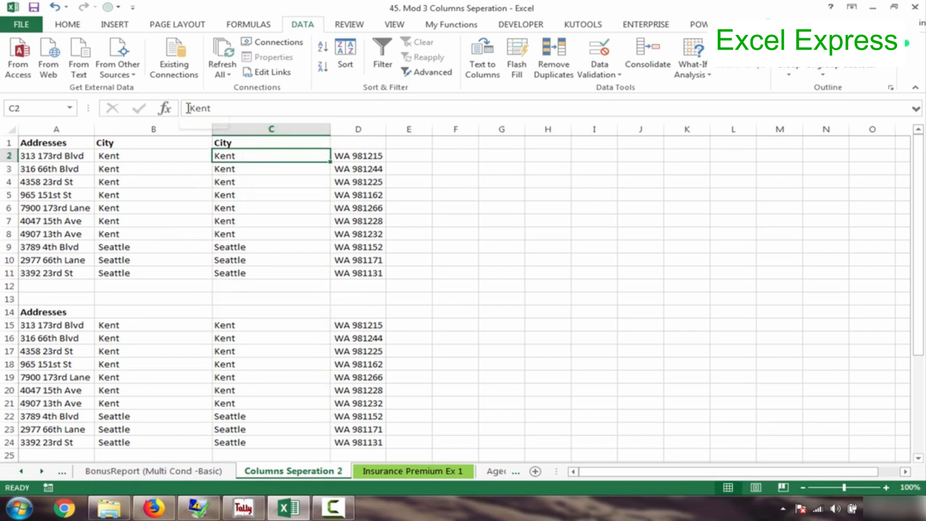
pyautogui.click(266, 207)
pyautogui.click(258, 172)
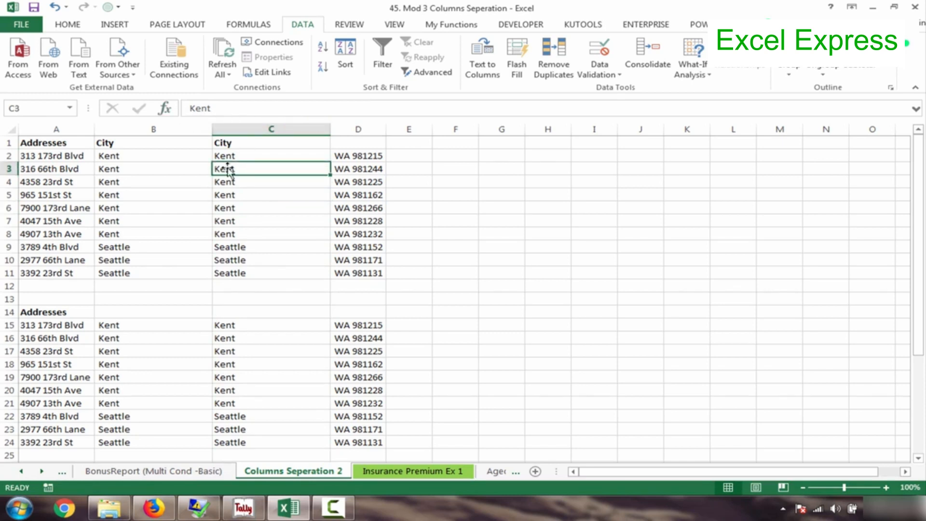
# Delete the original untrimmed city column B and narrow the remaining City column to a little over half its width
pyautogui.click(177, 177)
pyautogui.rightClick(178, 132)
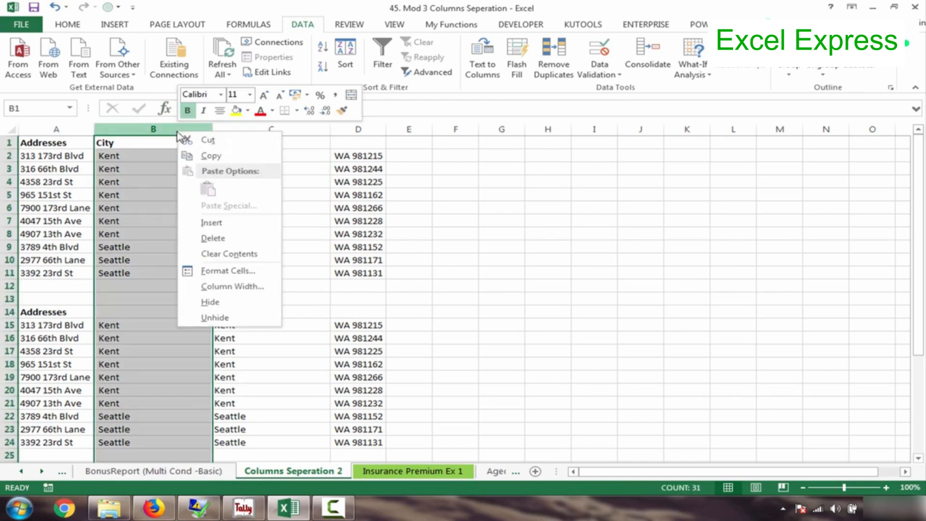
pyautogui.click(212, 238)
pyautogui.click(144, 214)
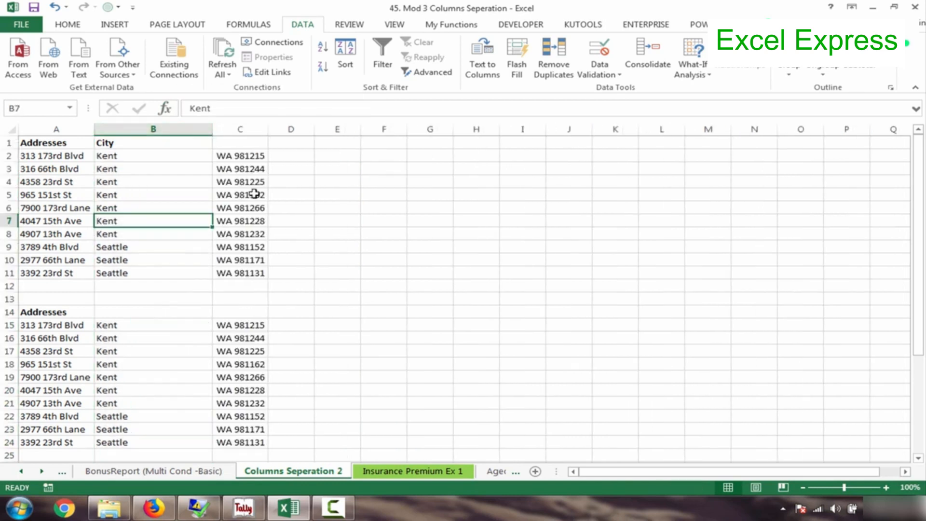
pyautogui.moveTo(213, 130); pyautogui.dragTo(168, 137)
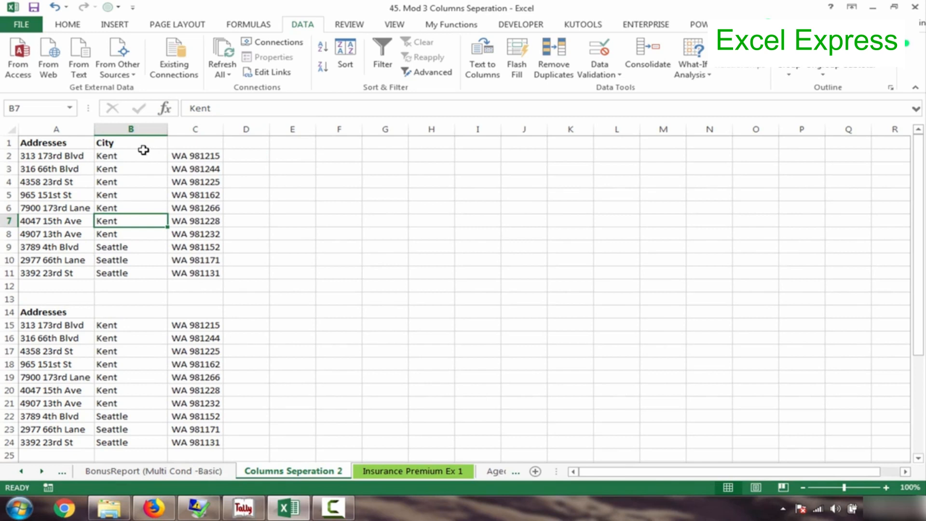
pyautogui.click(143, 155)
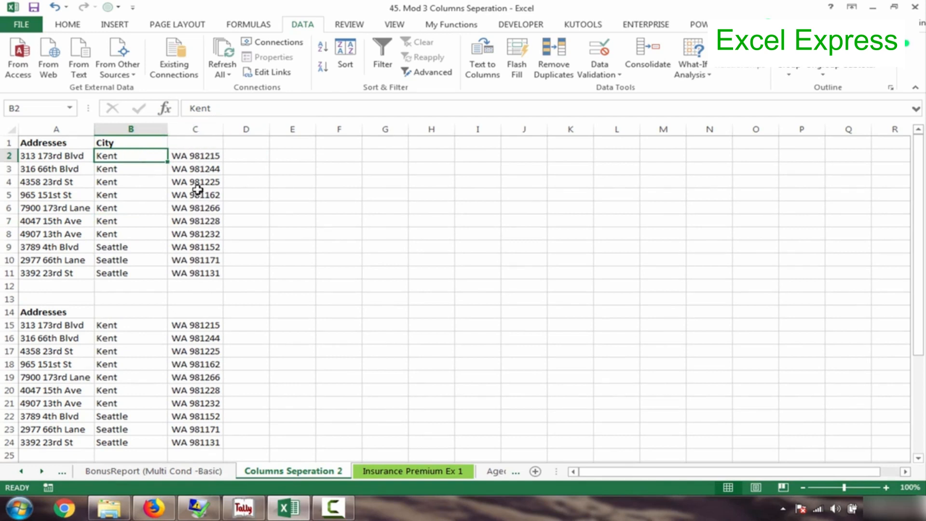
# Split column C with Text to Columns as Delimited, using Tab and Space without Comma and treating consecutive delimiters as one
pyautogui.click(177, 157)
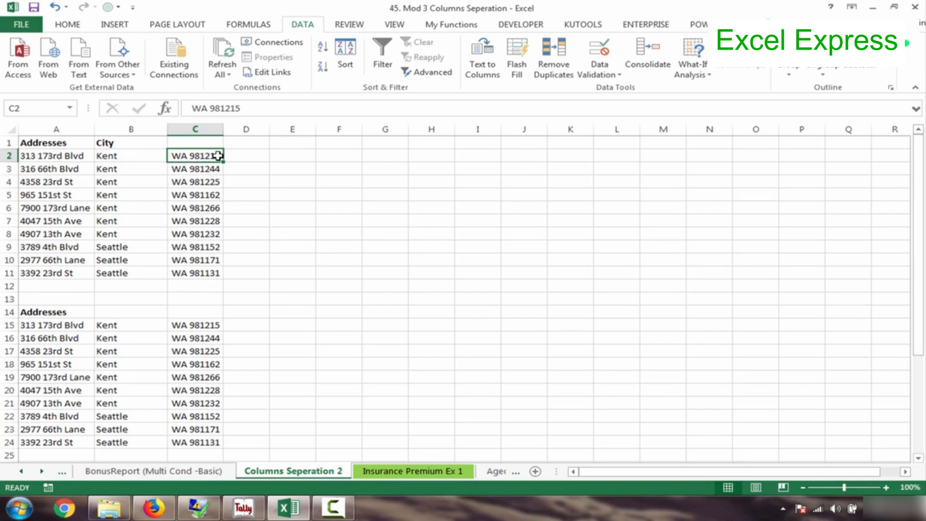
pyautogui.click(191, 127)
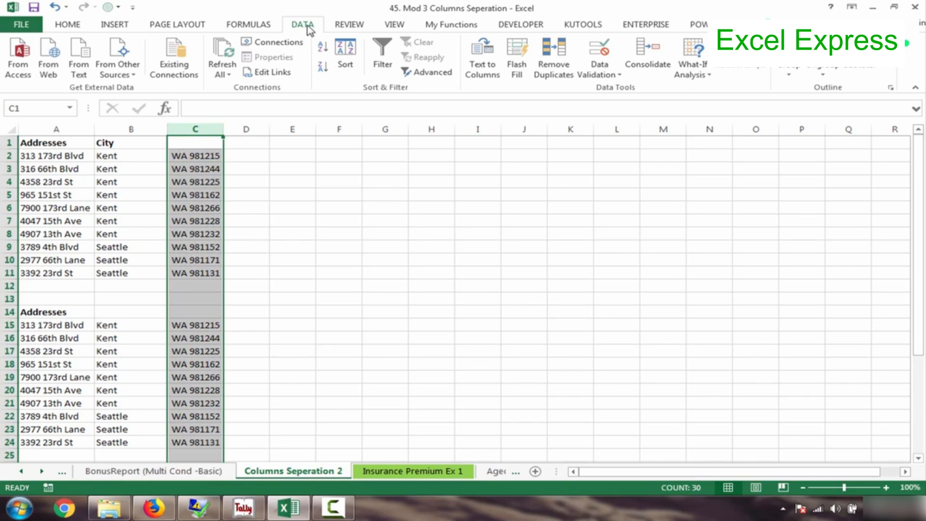
pyautogui.click(482, 63)
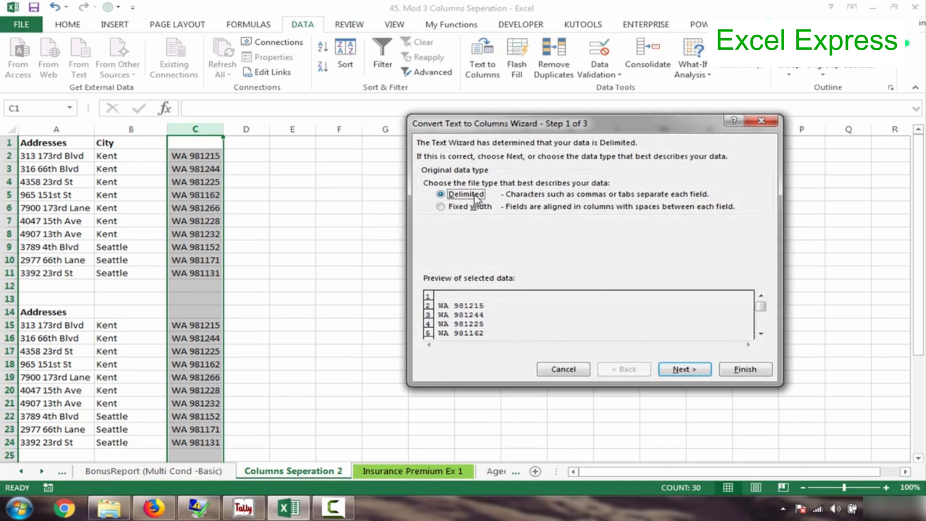
pyautogui.click(689, 369)
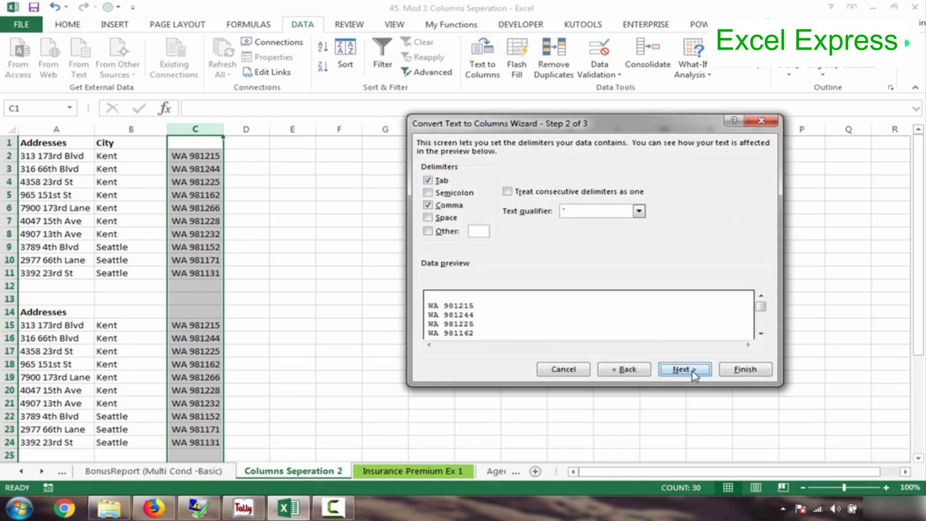
pyautogui.click(432, 208)
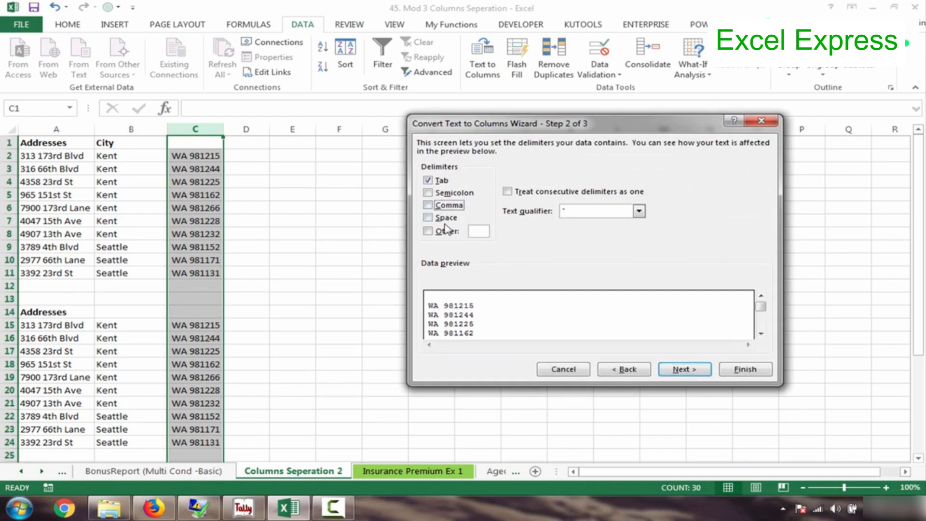
pyautogui.click(428, 219)
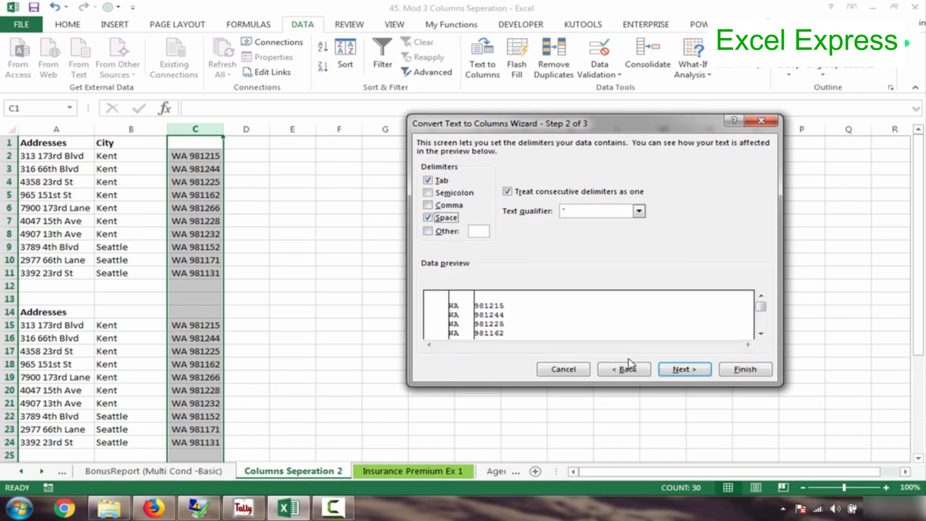
pyautogui.click(745, 369)
pyautogui.moveTo(211, 178); pyautogui.dragTo(211, 195)
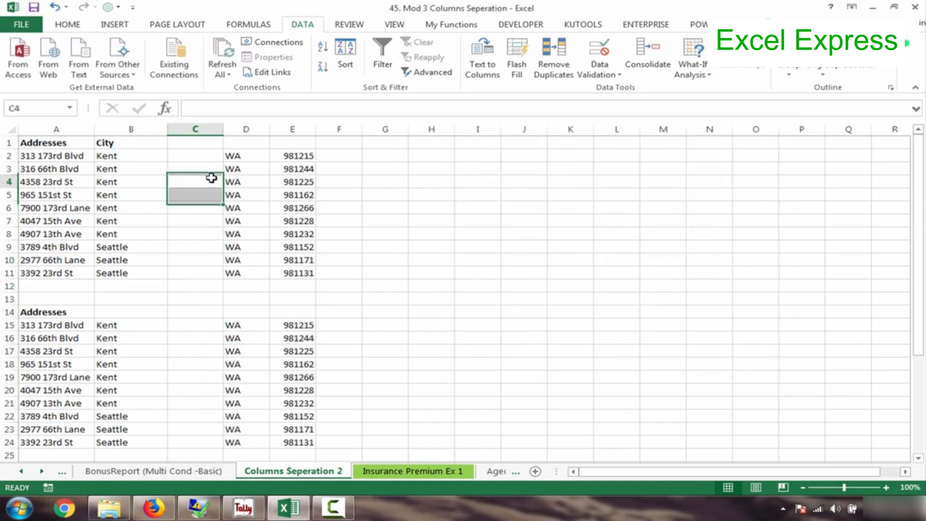
pyautogui.click(296, 182)
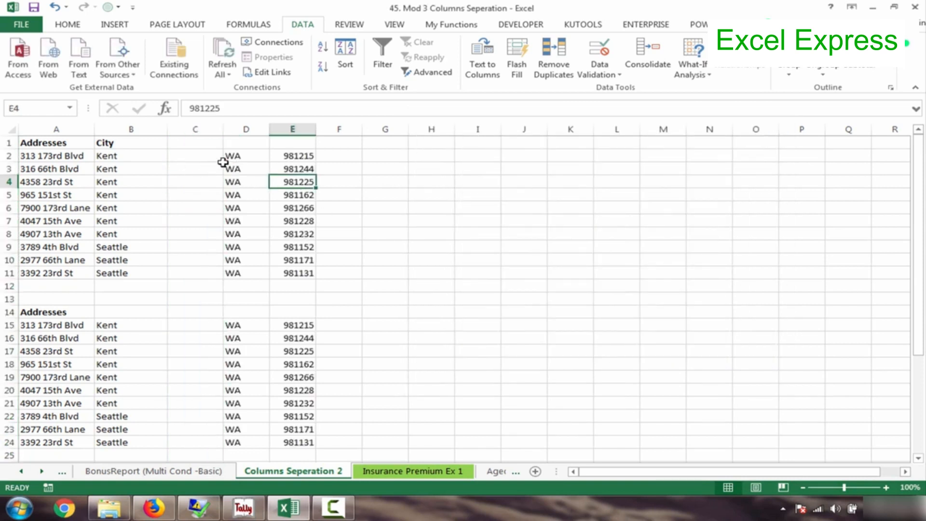
# Delete the empty column C between the City column and the state abbreviations
pyautogui.moveTo(201, 128); pyautogui.dragTo(245, 129)
pyautogui.rightClick(203, 133)
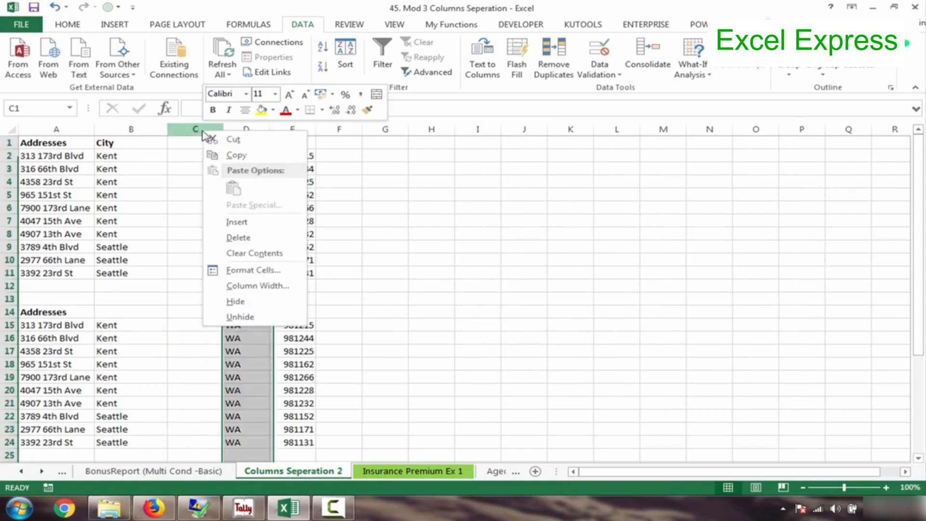
pyautogui.click(250, 242)
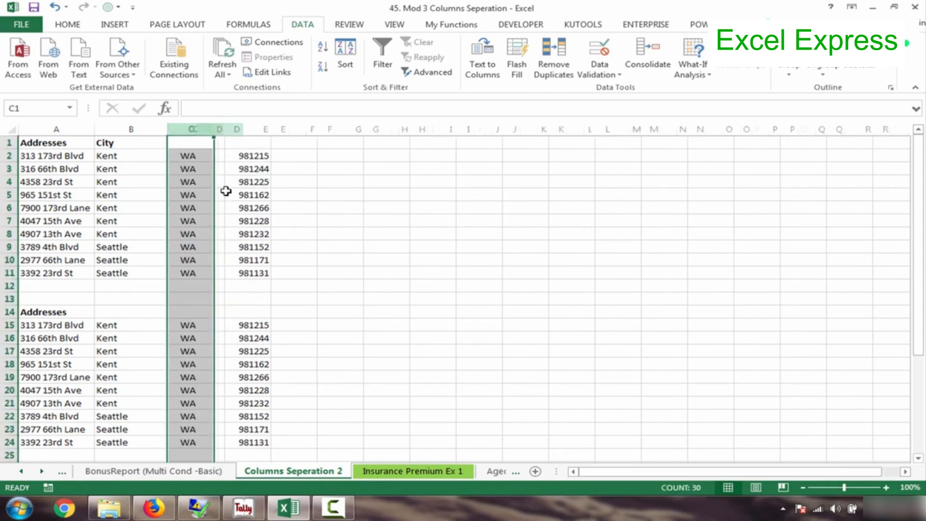
# Check the contents of state cell C2 and zip cell D2 for leading or trailing spaces
pyautogui.click(198, 154)
pyautogui.press('F2')
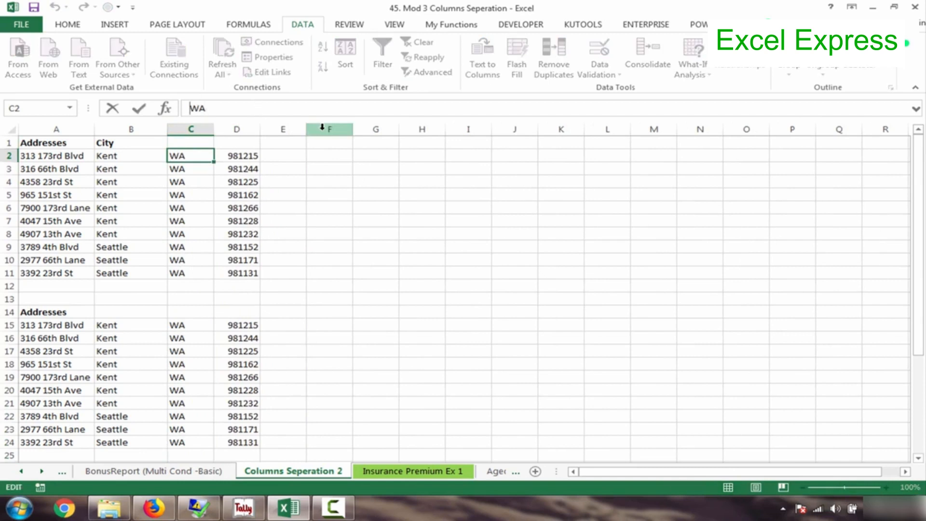
pyautogui.click(236, 158)
pyautogui.click(271, 103)
pyautogui.press('Left')
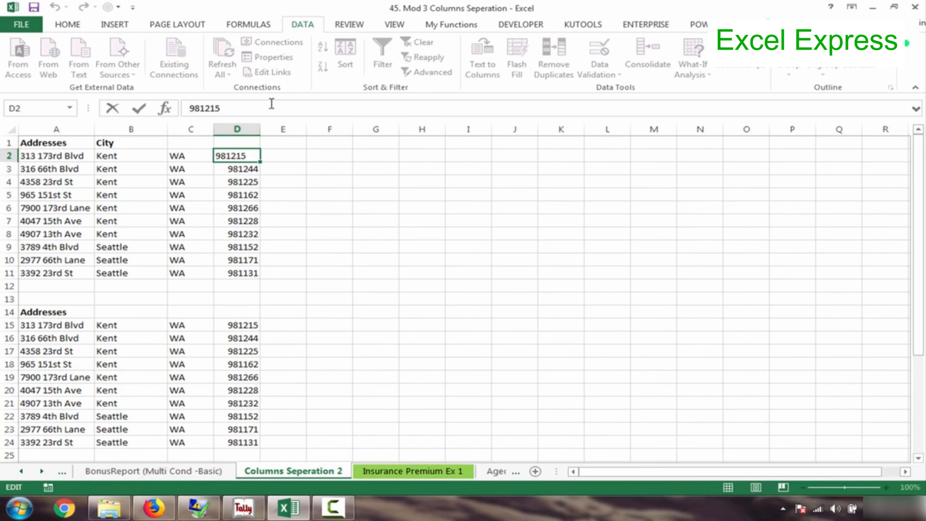
pyautogui.press('Escape')
# Enter the headers State in C1 and Zip Code in D1
pyautogui.click(188, 143)
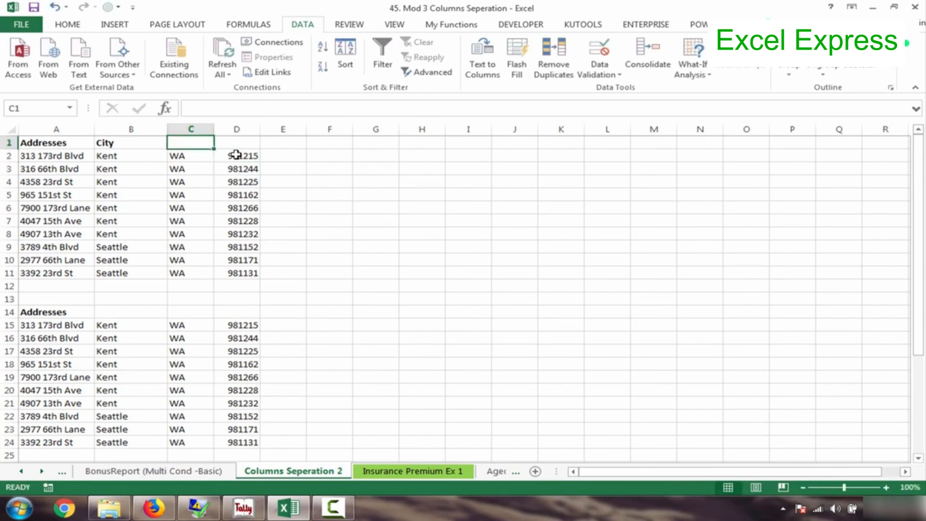
pyautogui.keyDown('shift'); pyautogui.click(235, 154); pyautogui.keyUp('shift')
pyautogui.write('Stat')
pyautogui.press('Return')
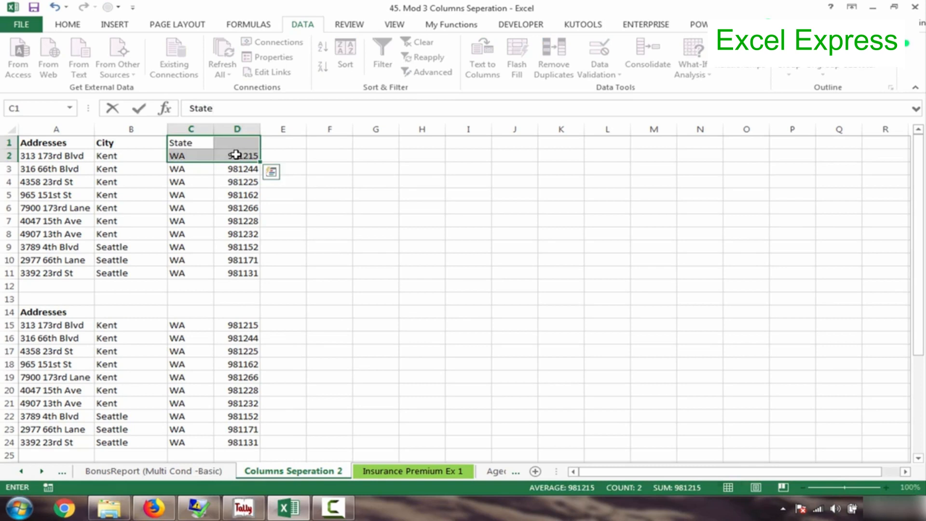
pyautogui.click(247, 142)
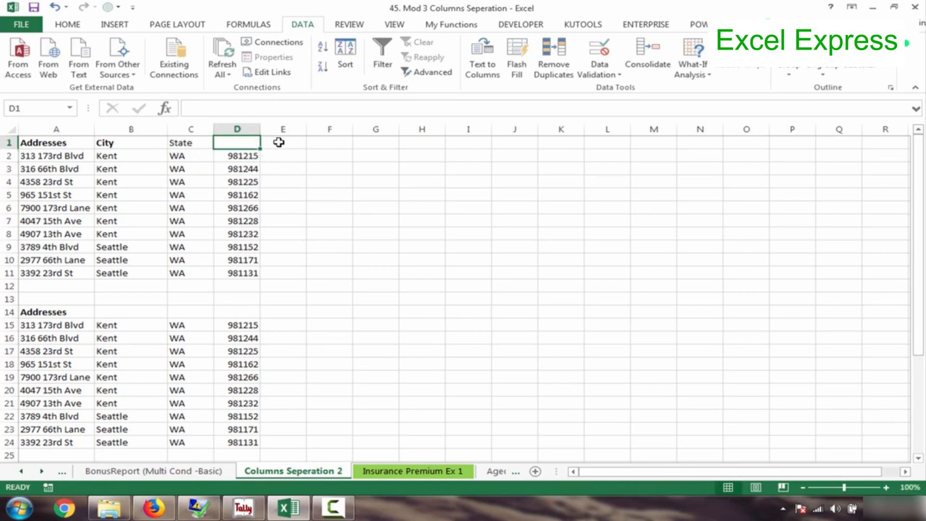
pyautogui.write('Zip Code')
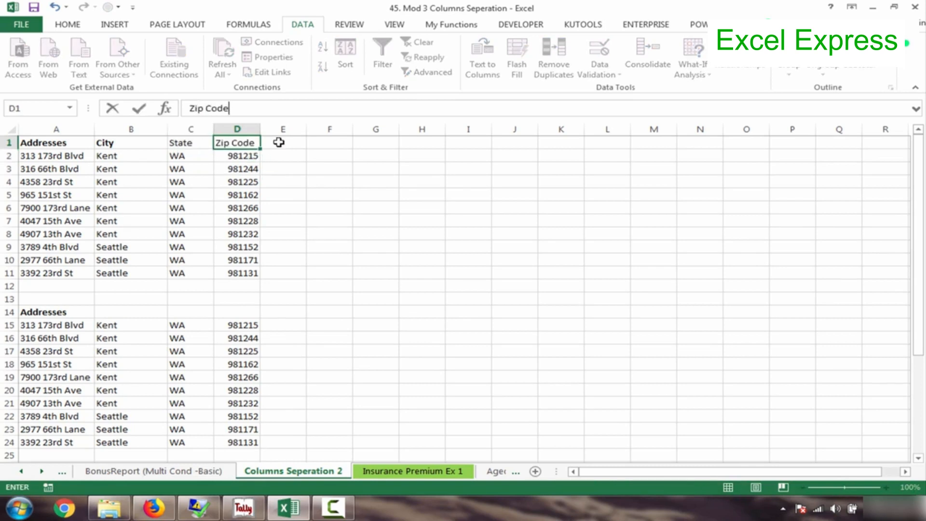
pyautogui.press('Return')
# Make the State and Zip Code headers in C1:D1 bold
pyautogui.moveTo(250, 142); pyautogui.dragTo(190, 142)
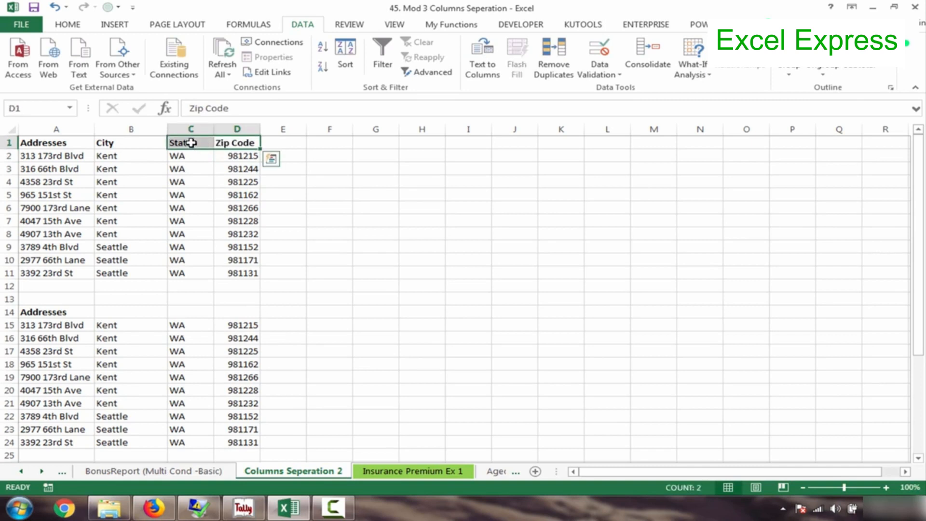
pyautogui.click(191, 208)
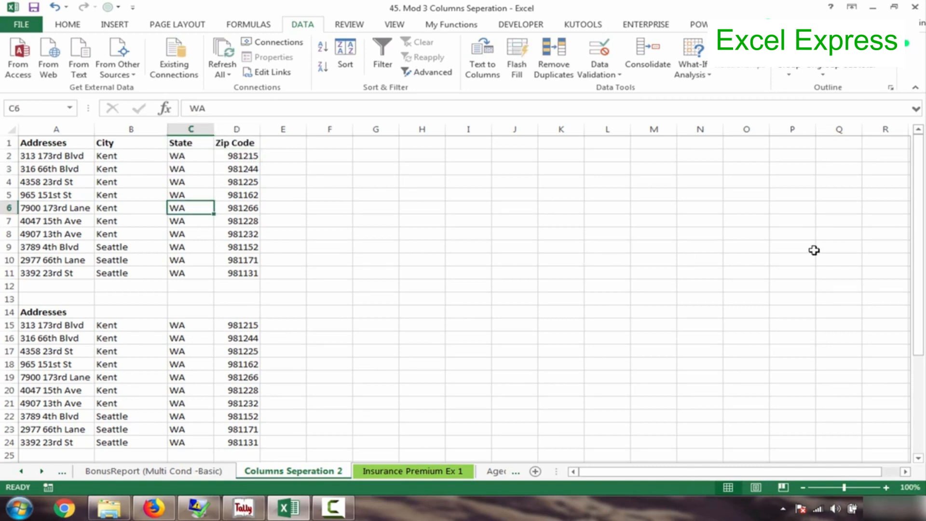
pyautogui.moveTo(923, 236)
pyautogui.mouseDown()
pyautogui.moveTo(923, 262)
pyautogui.moveTo(923, 233)
pyautogui.mouseUp()
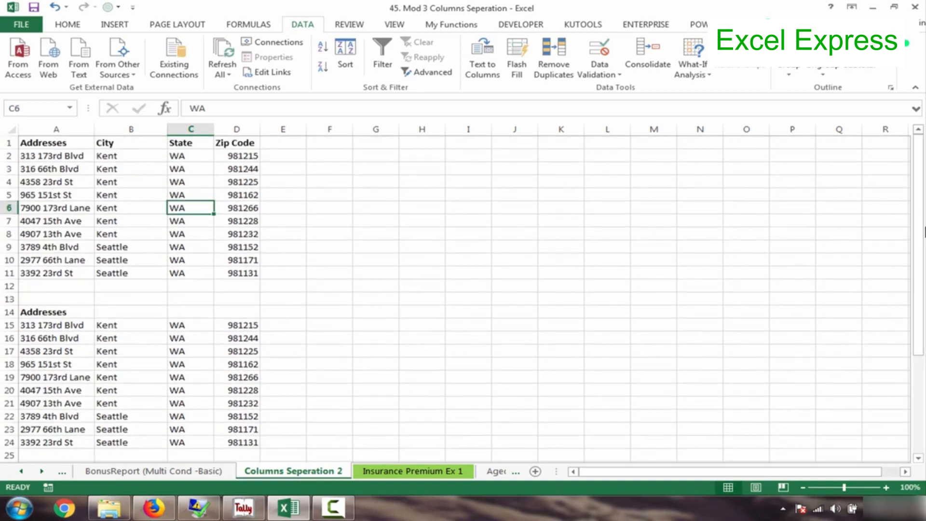